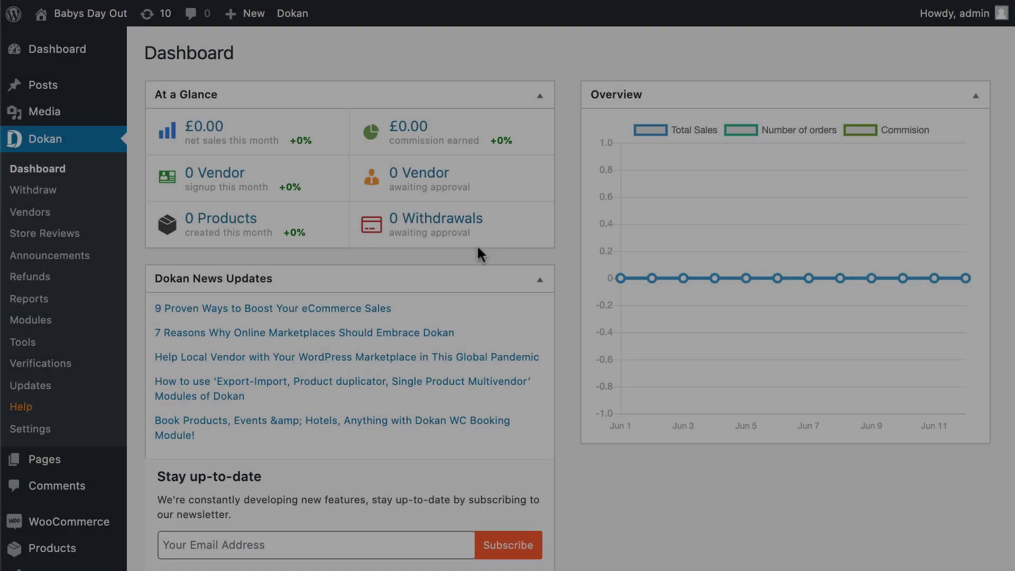
{"action": "scroll", "coordinate": [476, 246], "scroll_direction": "down", "scroll_amount": 1}
{"action": "scroll", "coordinate": [476, 246], "scroll_direction": "down", "scroll_amount": 2}
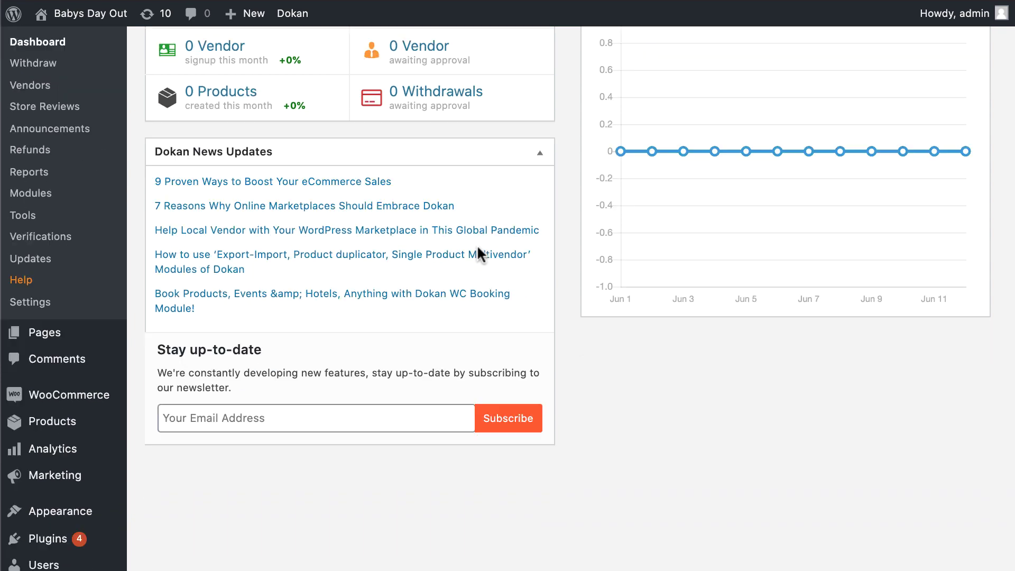
{"action": "scroll", "coordinate": [477, 245], "scroll_direction": "down", "scroll_amount": 2}
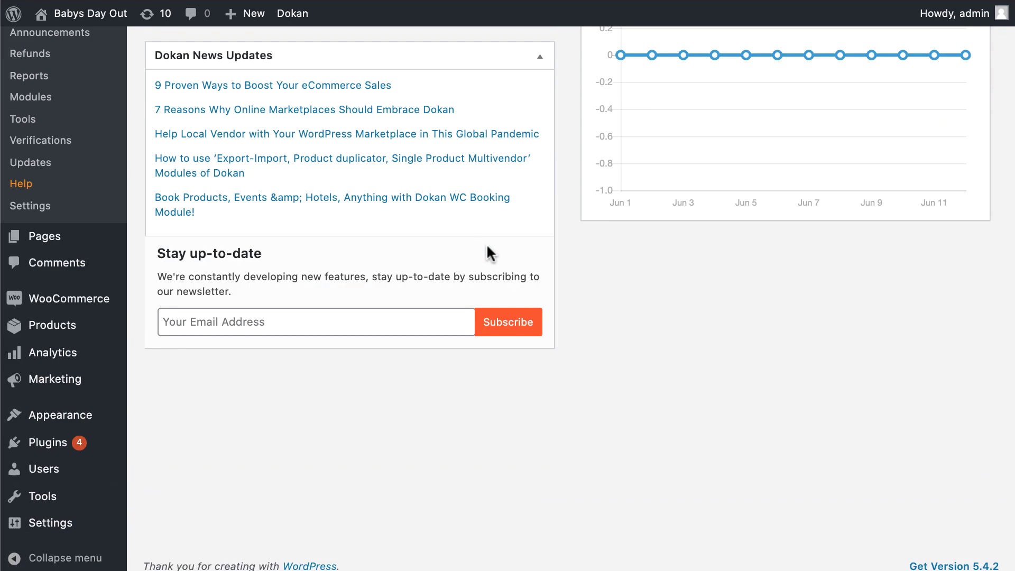
{"action": "mouse_move", "coordinate": [52, 325]}
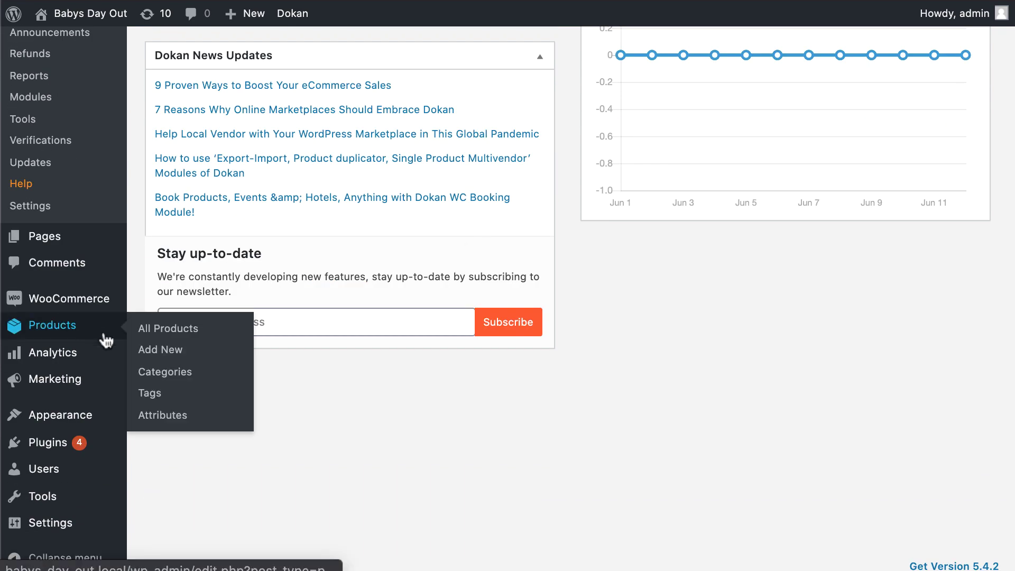
Step: Add a WooCommerce product attribute named 'Colors' with custom ordering
{"action": "left_click", "coordinate": [164, 424]}
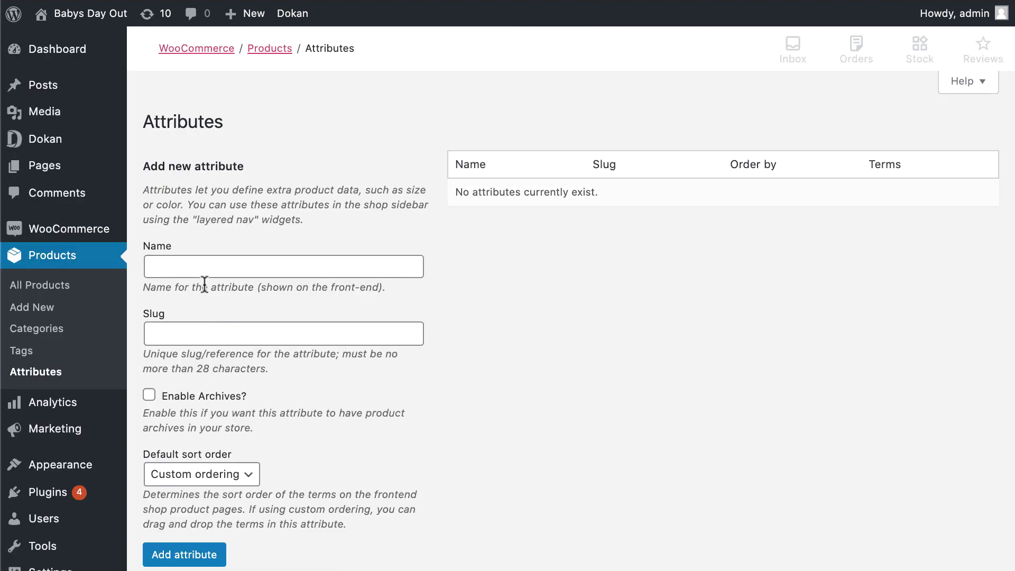
{"action": "left_click", "coordinate": [206, 270]}
{"action": "type", "text": "Colors"}
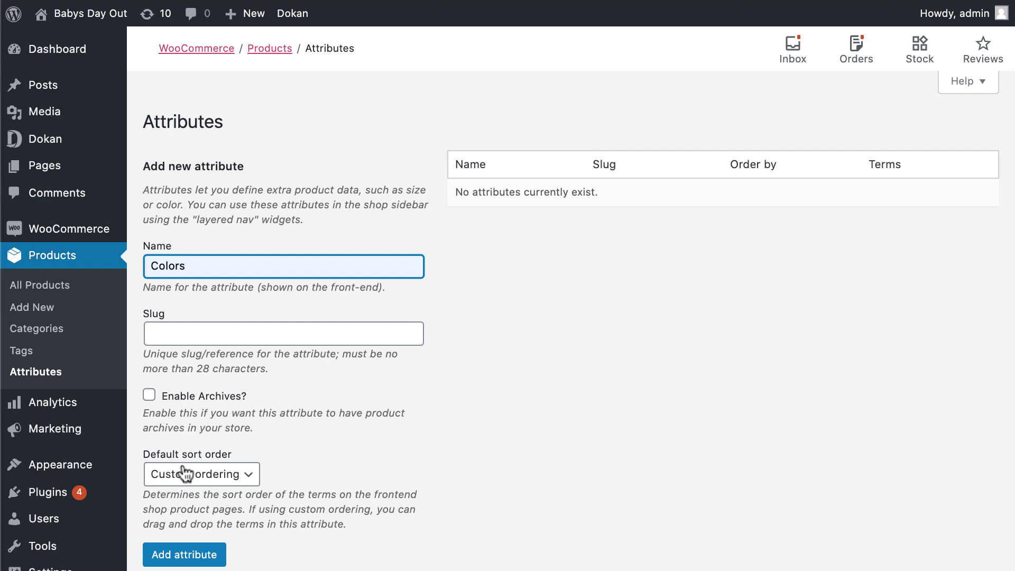
{"action": "left_click", "coordinate": [188, 475]}
{"action": "key", "text": "Return"}
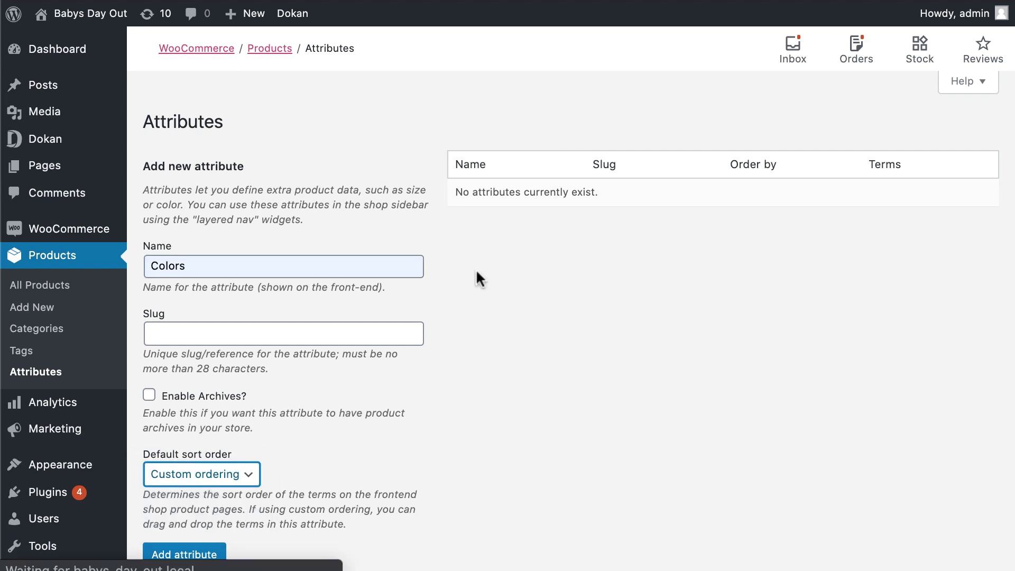
{"action": "mouse_move", "coordinate": [713, 200]}
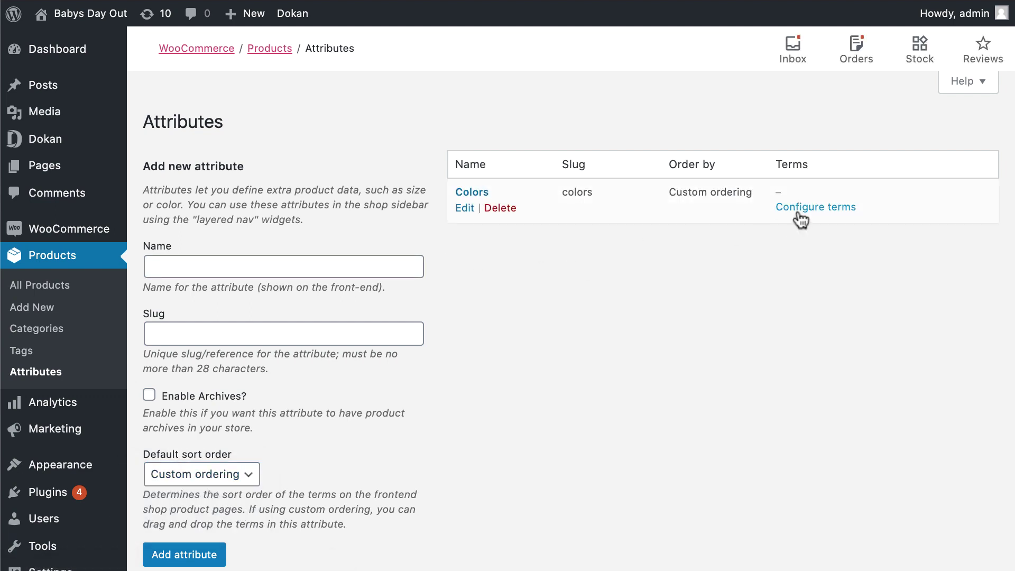
Step: Add the terms White, Black and Baby Blue to the Colors attribute
{"action": "left_click", "coordinate": [799, 211]}
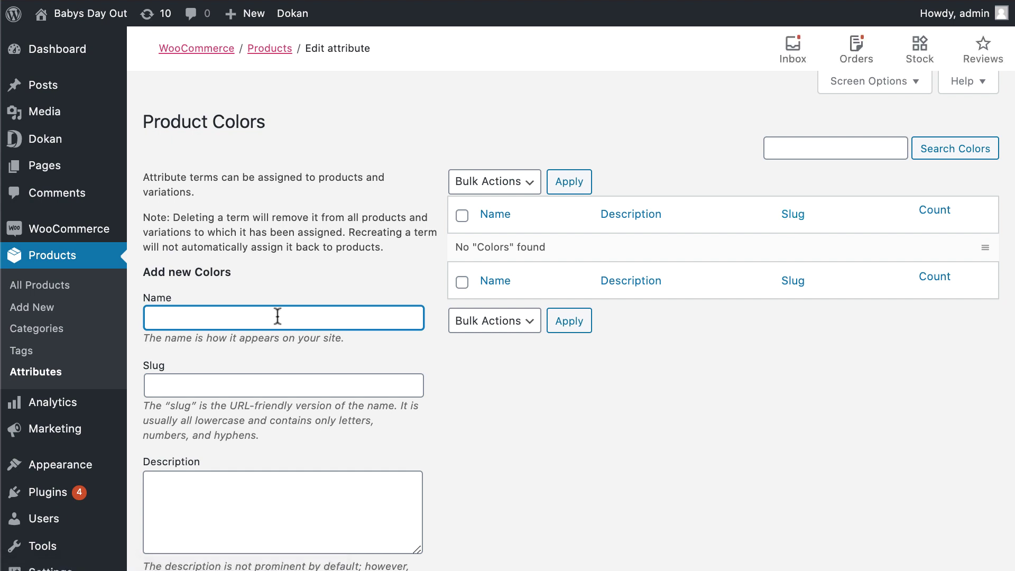
{"action": "type", "text": "White"}
{"action": "key", "text": "Return"}
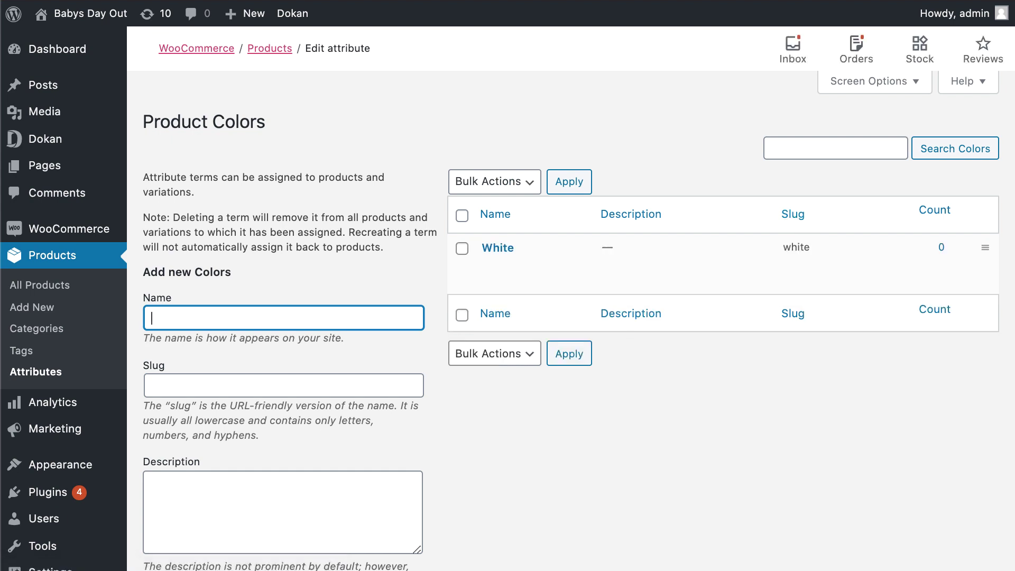
{"action": "type", "text": "Black"}
{"action": "key", "text": "Return"}
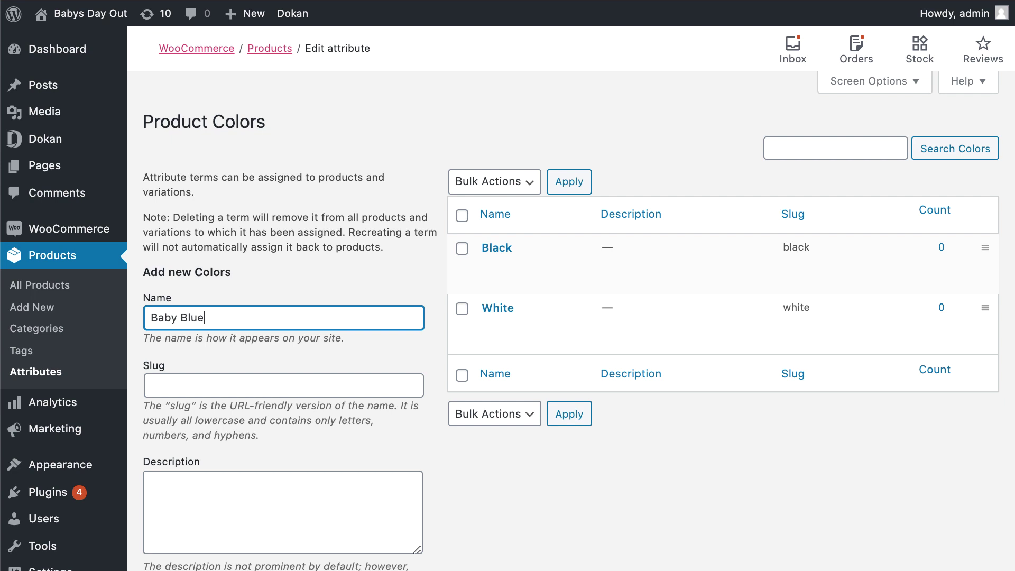
{"action": "key", "text": "Return"}
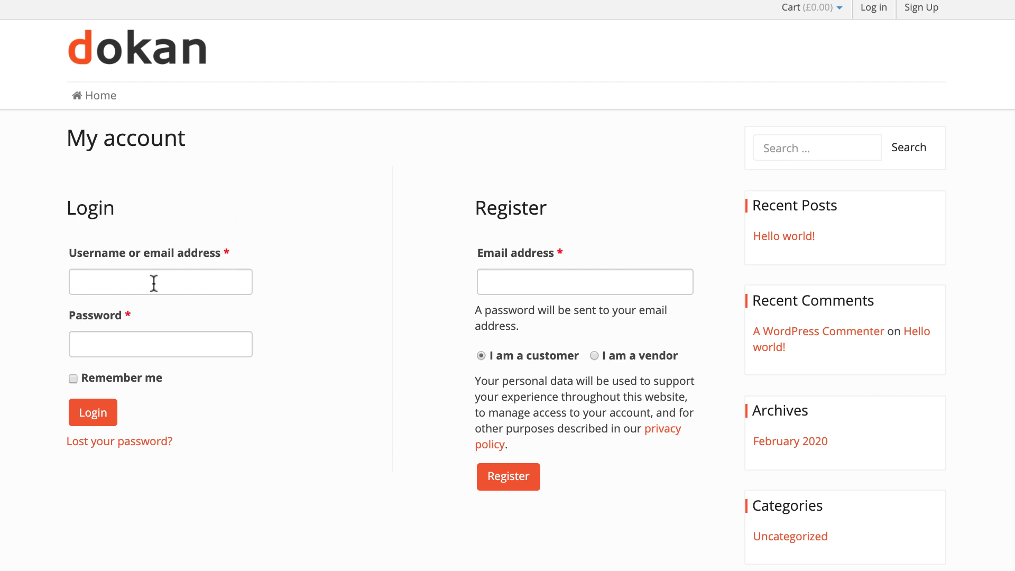
Step: Sign in as the vendor and start a new product from the vendor Products list
{"action": "left_click", "coordinate": [110, 414]}
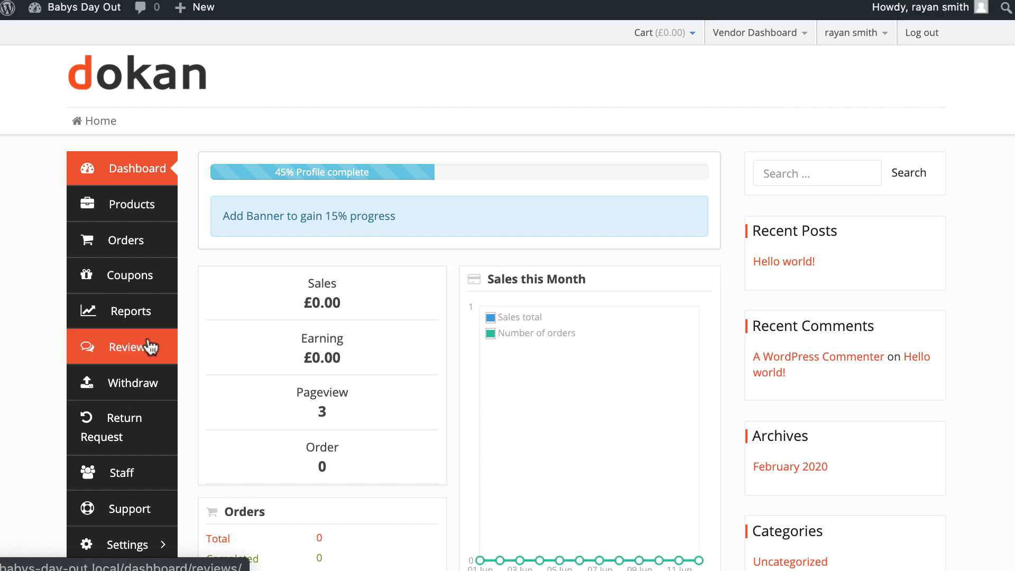
{"action": "left_click", "coordinate": [148, 217]}
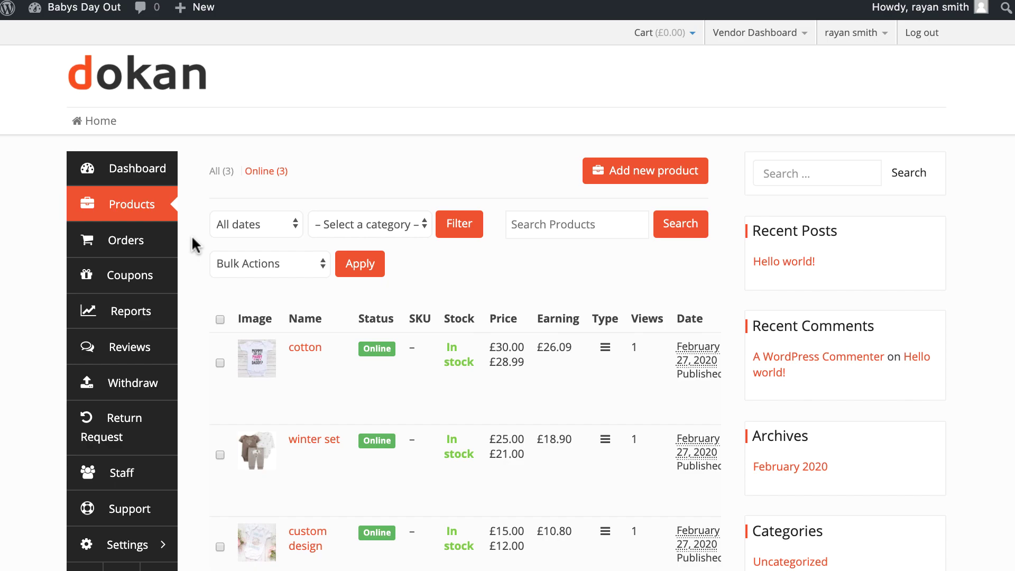
{"action": "left_click", "coordinate": [644, 170]}
Step: Set the white t-shirt photo as the new product's featured image
{"action": "left_click", "coordinate": [339, 218]}
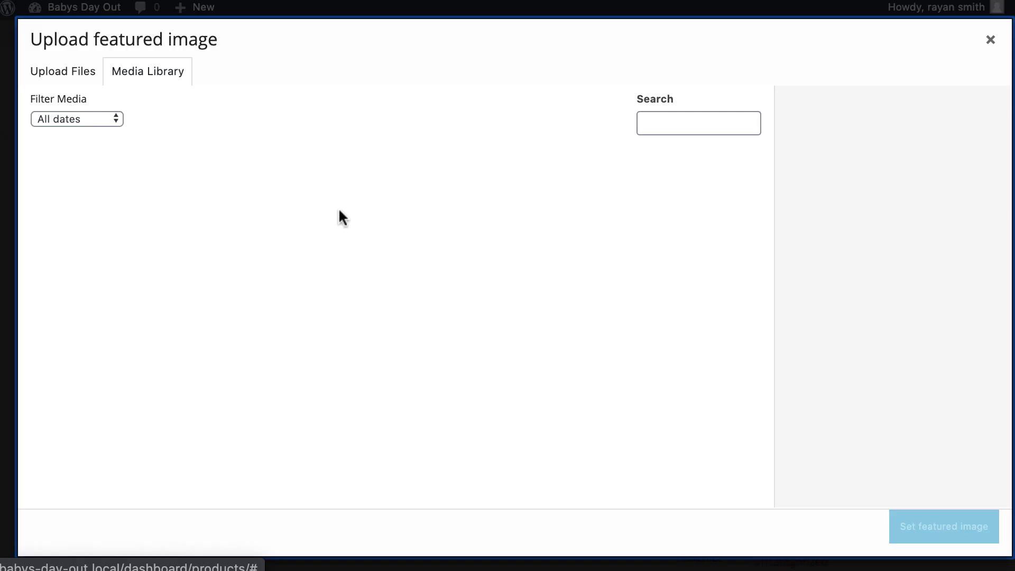
{"action": "left_click", "coordinate": [367, 236]}
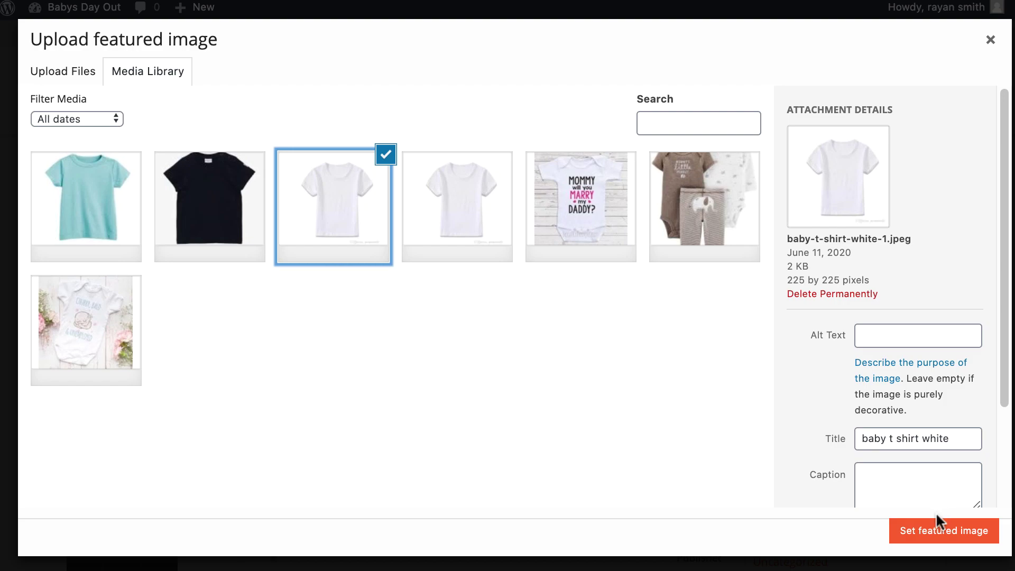
{"action": "left_click", "coordinate": [938, 530]}
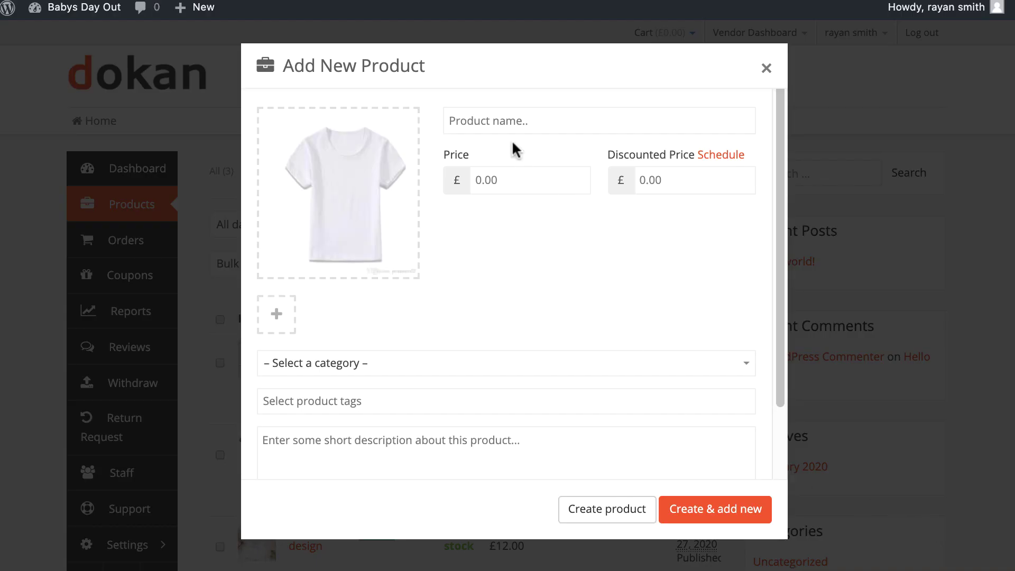
Step: Name the product 'kids Tshirts' with price 10 and discounted price 9.5
{"action": "left_click", "coordinate": [489, 123]}
{"action": "type", "text": "kids Tshirts"}
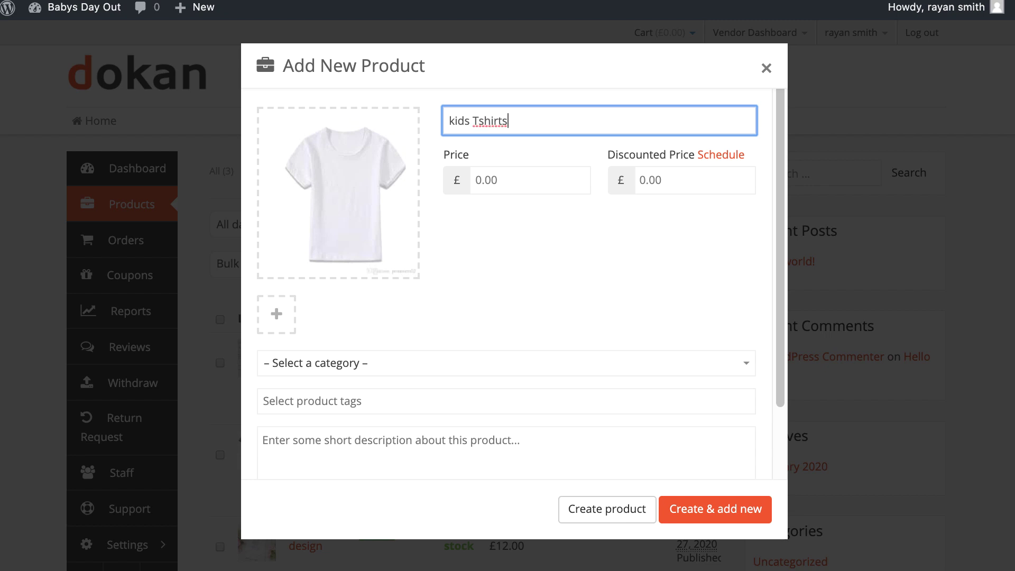
{"action": "key", "text": "Tab"}
{"action": "type", "text": "10"}
{"action": "left_click", "coordinate": [639, 180]}
{"action": "type", "text": "9.5"}
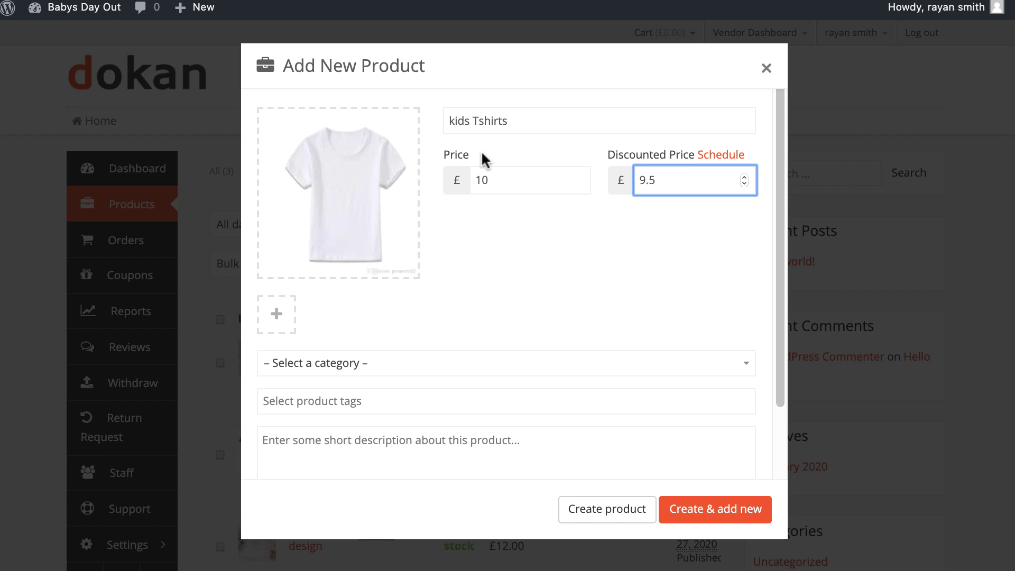
Step: Assign category cloth, tag male cloths, add the short description and create the product
{"action": "left_click", "coordinate": [480, 363]}
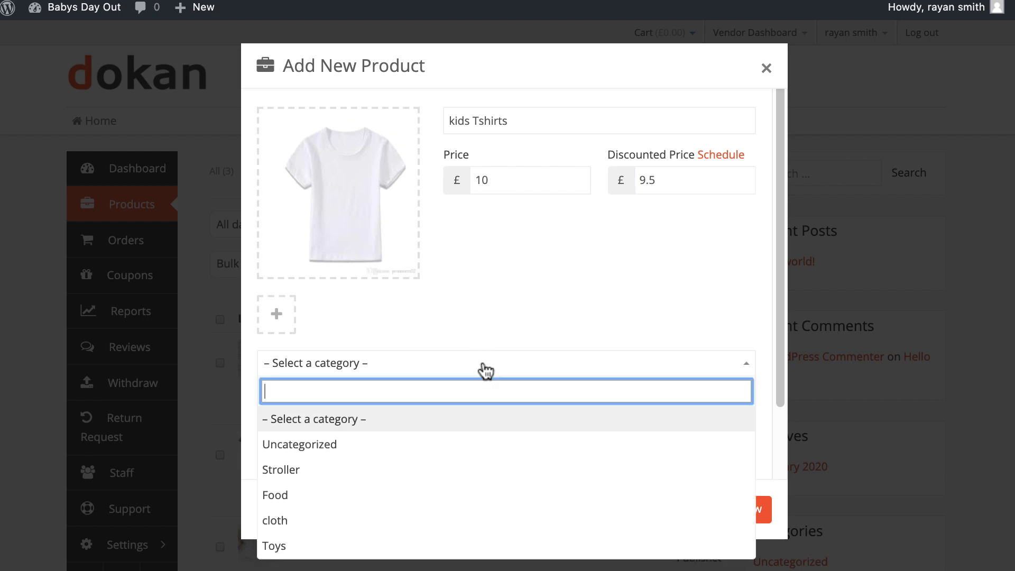
{"action": "left_click", "coordinate": [398, 519]}
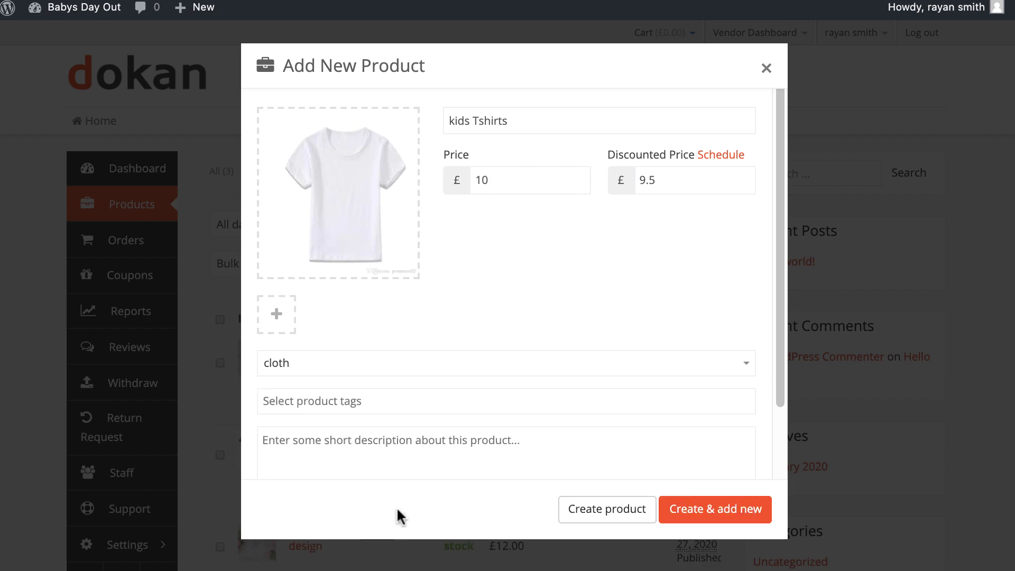
{"action": "left_click", "coordinate": [416, 406]}
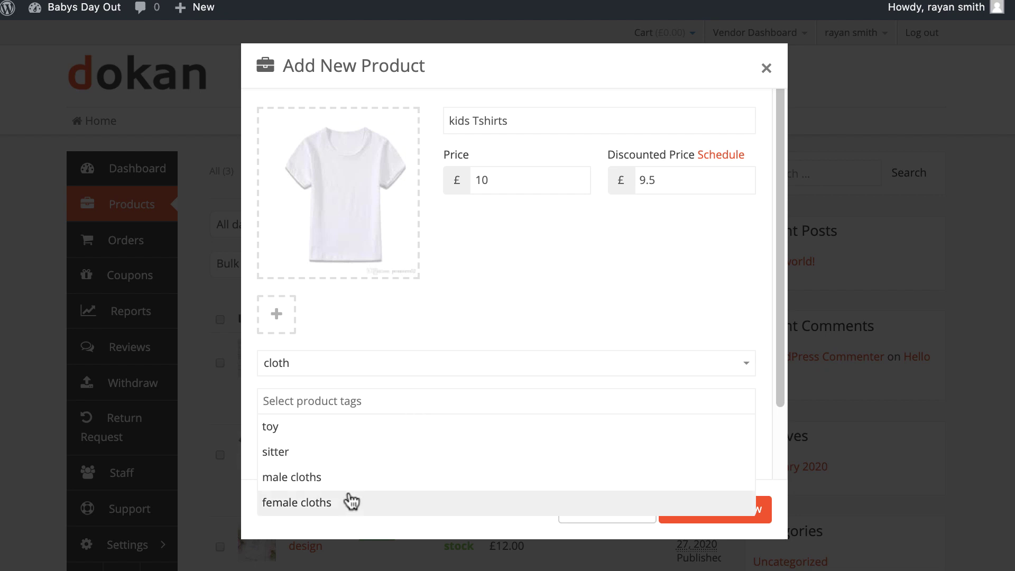
{"action": "left_click", "coordinate": [349, 480]}
{"action": "left_click", "coordinate": [361, 455]}
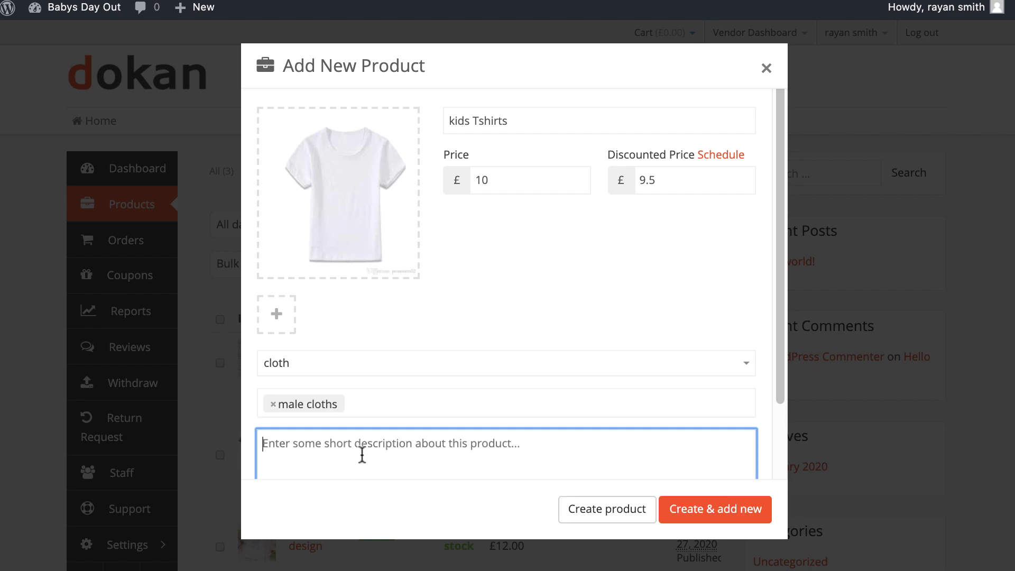
{"action": "type", "text": "full cotton, super comforter"}
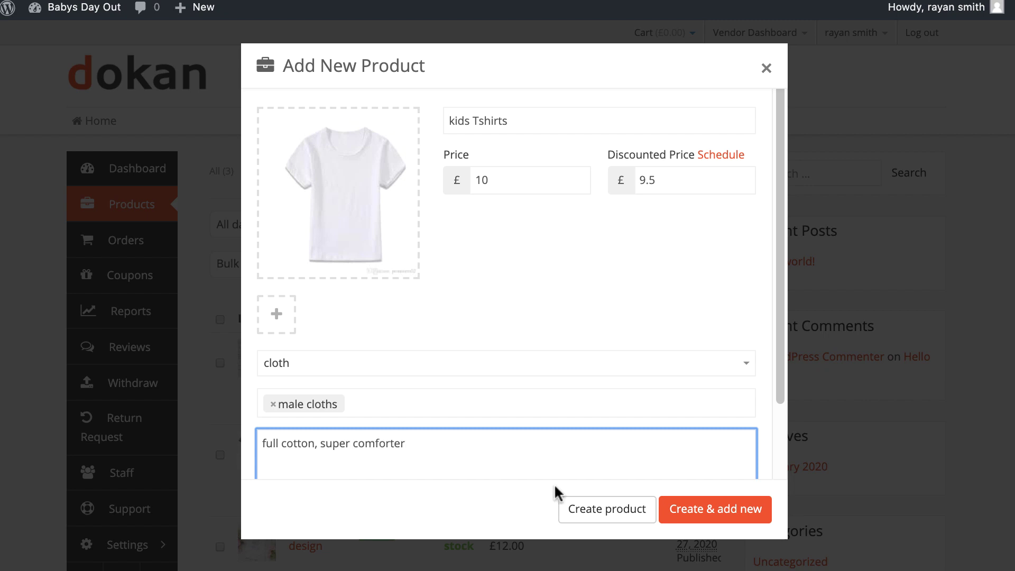
{"action": "left_click", "coordinate": [596, 508]}
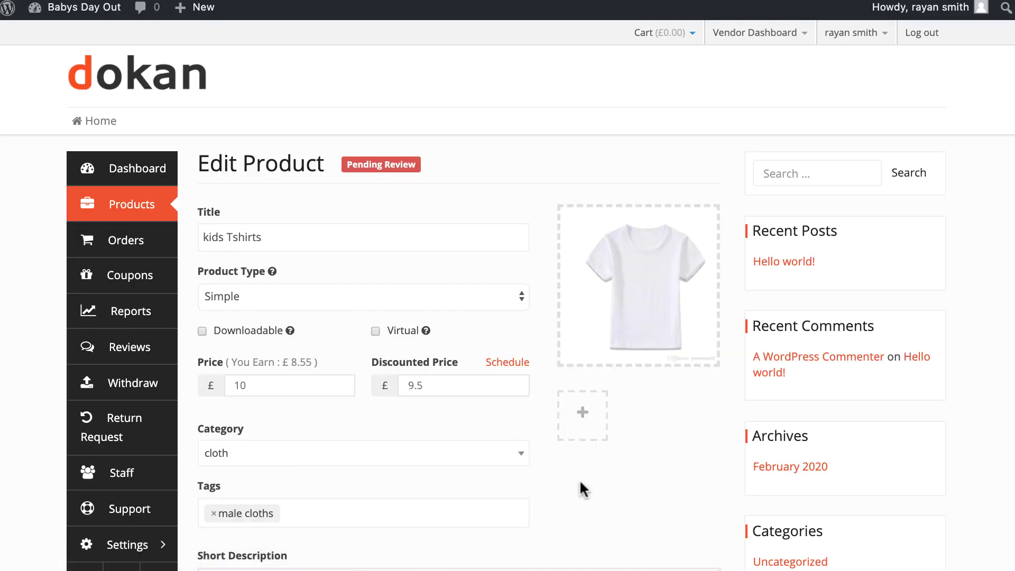
Step: Set the kids Tshirts product type to Variable
{"action": "left_click", "coordinate": [493, 301]}
{"action": "left_click", "coordinate": [410, 308]}
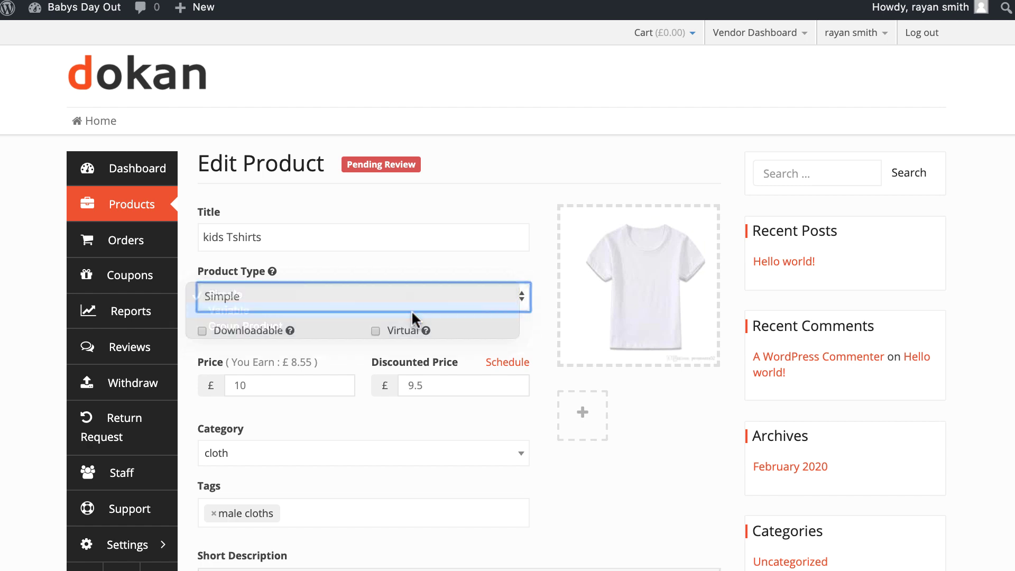
{"action": "scroll", "coordinate": [412, 310], "scroll_direction": "down", "scroll_amount": 2}
{"action": "scroll", "coordinate": [413, 311], "scroll_direction": "down", "scroll_amount": 3}
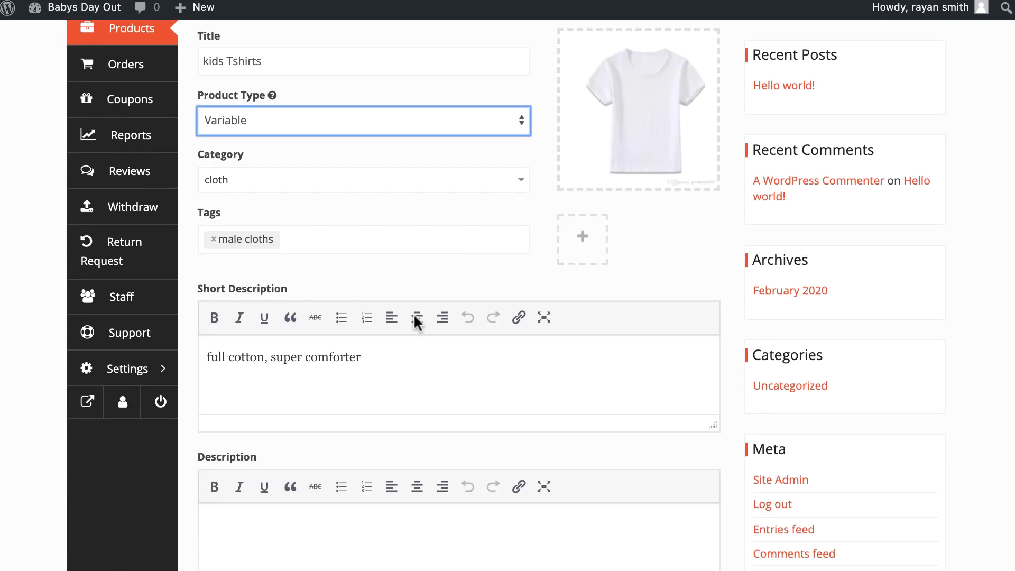
{"action": "scroll", "coordinate": [414, 315], "scroll_direction": "down", "scroll_amount": 3}
{"action": "scroll", "coordinate": [413, 315], "scroll_direction": "down", "scroll_amount": 3}
{"action": "scroll", "coordinate": [413, 315], "scroll_direction": "down", "scroll_amount": 2}
{"action": "scroll", "coordinate": [413, 315], "scroll_direction": "down", "scroll_amount": 3}
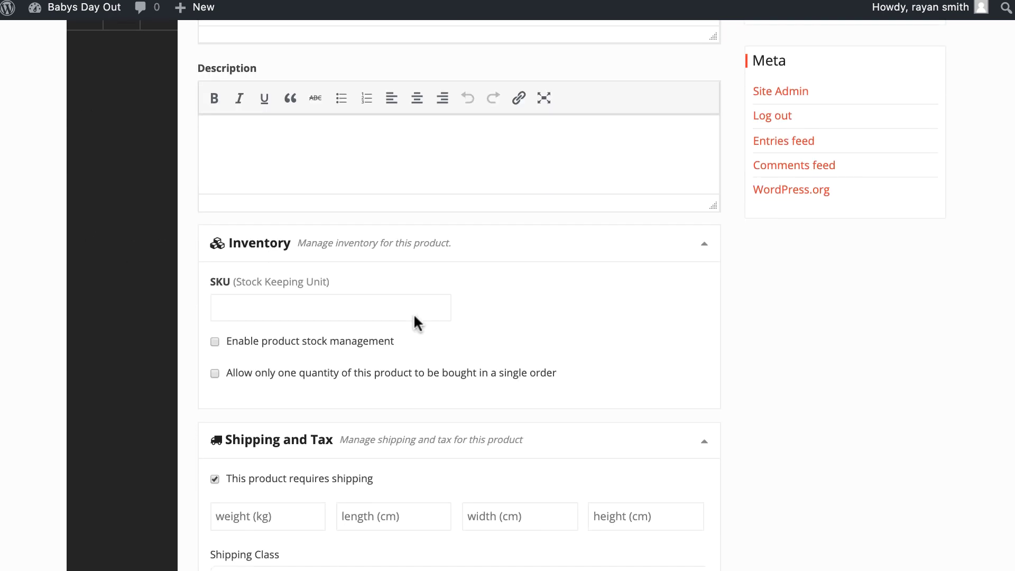
{"action": "scroll", "coordinate": [413, 313], "scroll_direction": "down", "scroll_amount": 12}
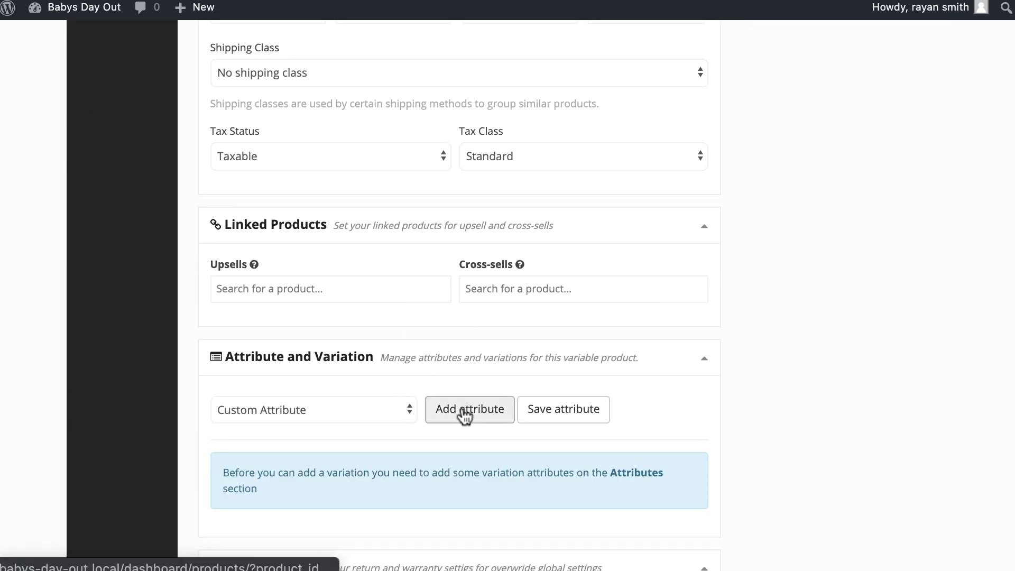
Step: Add the Colors attribute to the product and mark it as used for variations
{"action": "left_click", "coordinate": [410, 407]}
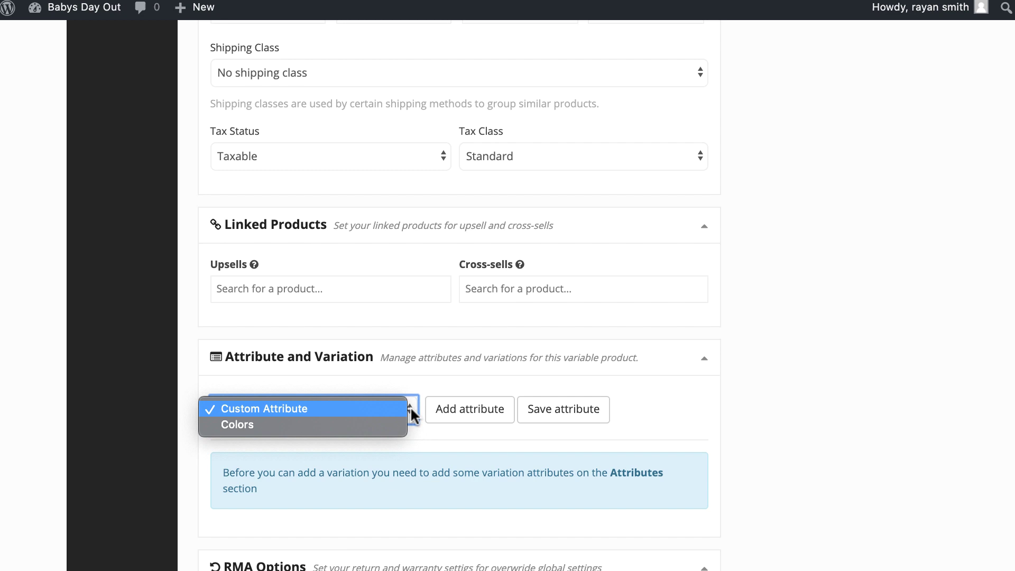
{"action": "left_click", "coordinate": [358, 423]}
{"action": "left_click", "coordinate": [455, 415]}
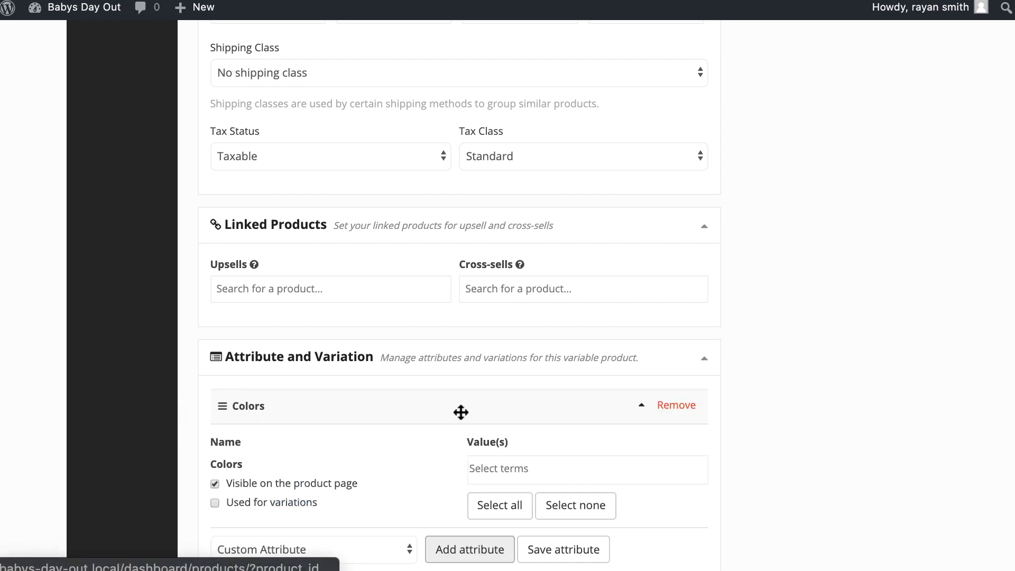
{"action": "scroll", "coordinate": [460, 412], "scroll_direction": "down", "scroll_amount": 1}
{"action": "left_click", "coordinate": [215, 447]}
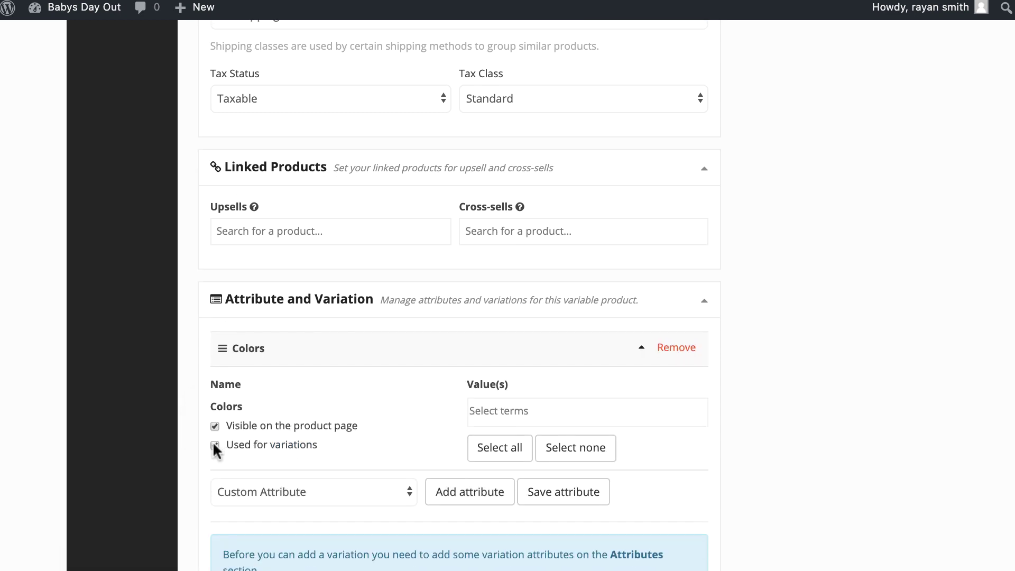
Step: Select all three colour values for Colors and save the attribute
{"action": "left_click", "coordinate": [487, 448]}
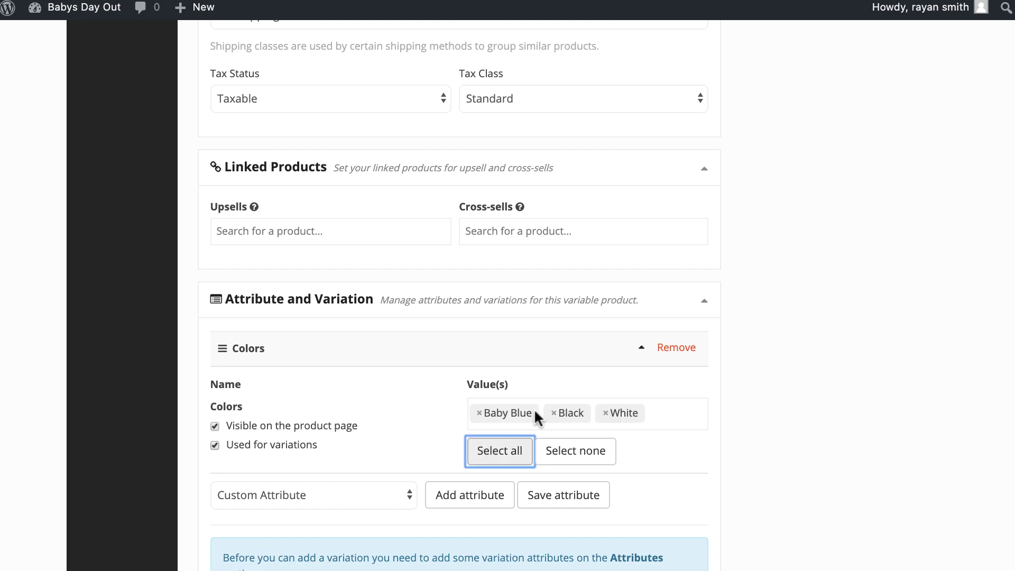
{"action": "scroll", "coordinate": [458, 433], "scroll_direction": "down", "scroll_amount": 2}
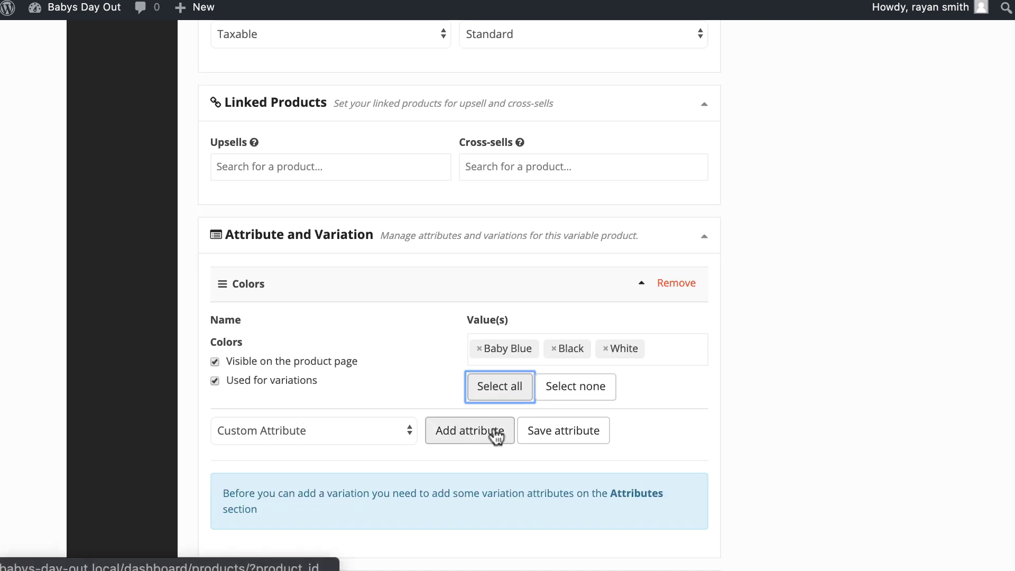
{"action": "left_click", "coordinate": [536, 432]}
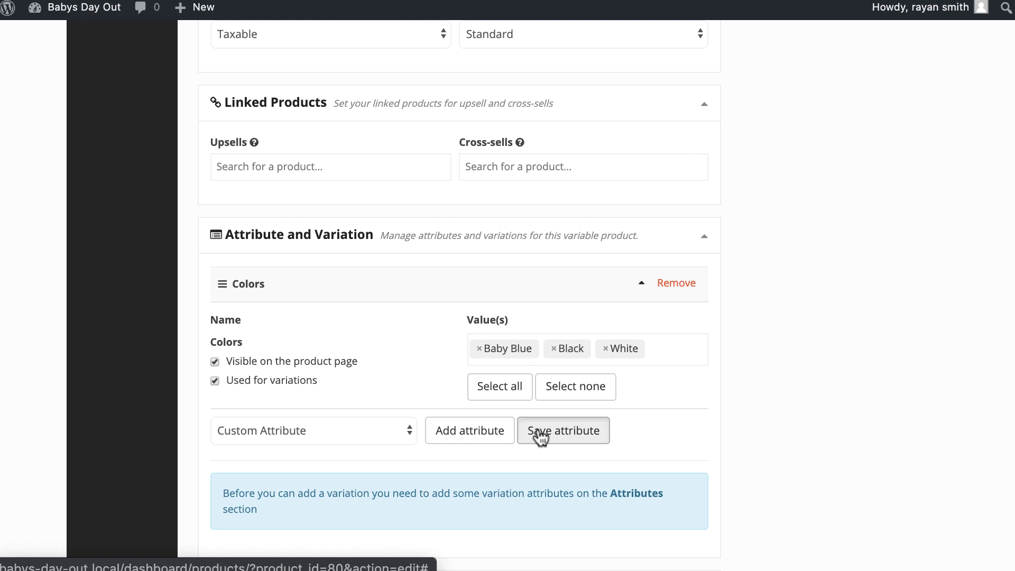
{"action": "scroll", "coordinate": [444, 421], "scroll_direction": "down", "scroll_amount": 2}
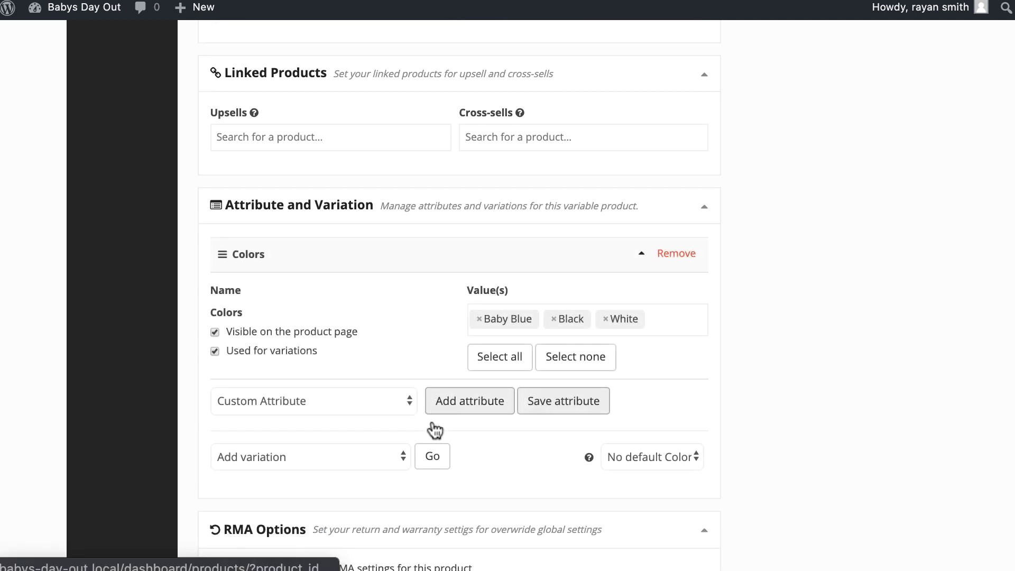
Step: Add a Baby Blue variation marked downloadable, virtual and stock-managed
{"action": "left_click", "coordinate": [433, 422]}
{"action": "scroll", "coordinate": [427, 421], "scroll_direction": "down", "scroll_amount": 2}
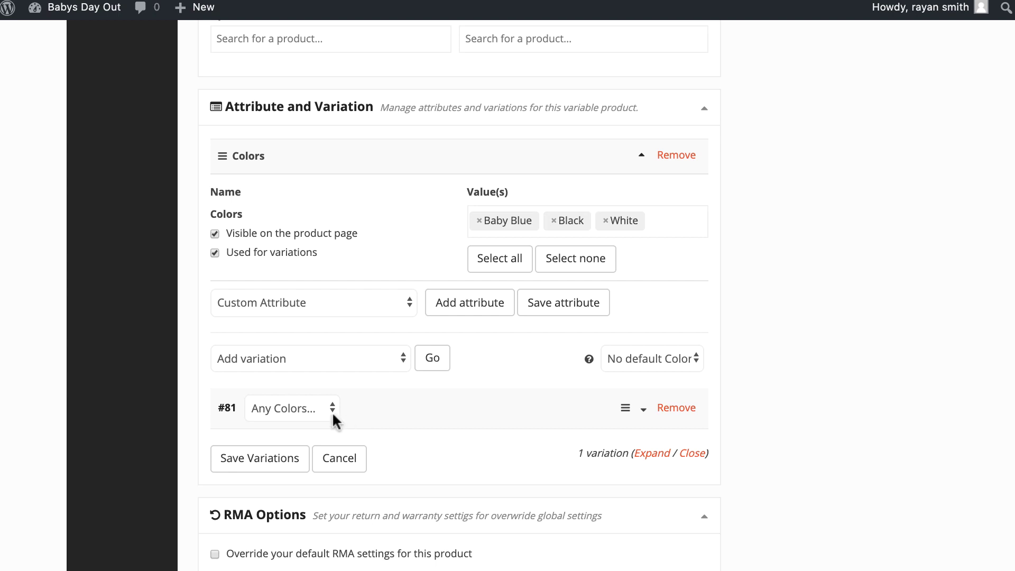
{"action": "left_click", "coordinate": [332, 410]}
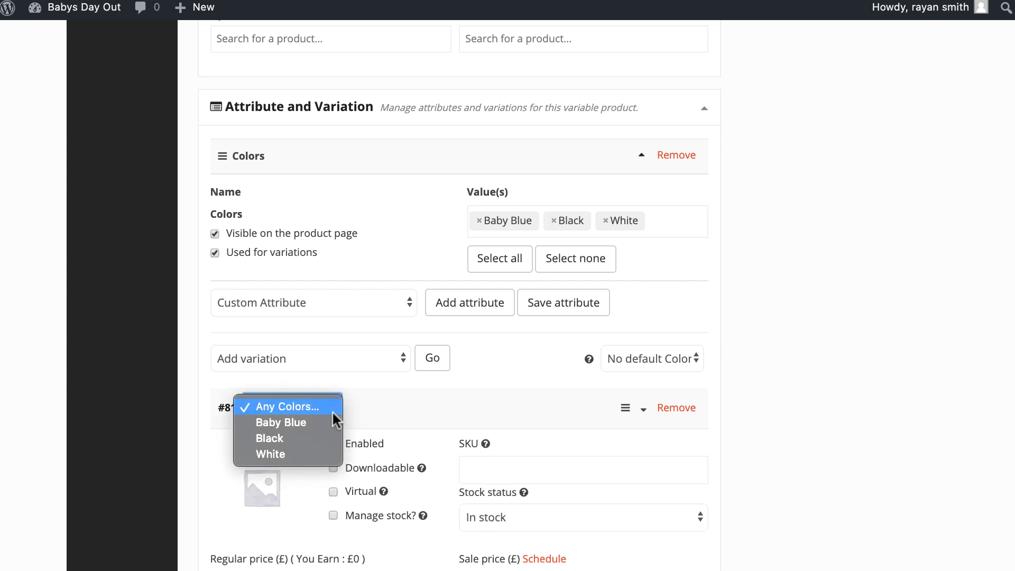
{"action": "left_click", "coordinate": [301, 423]}
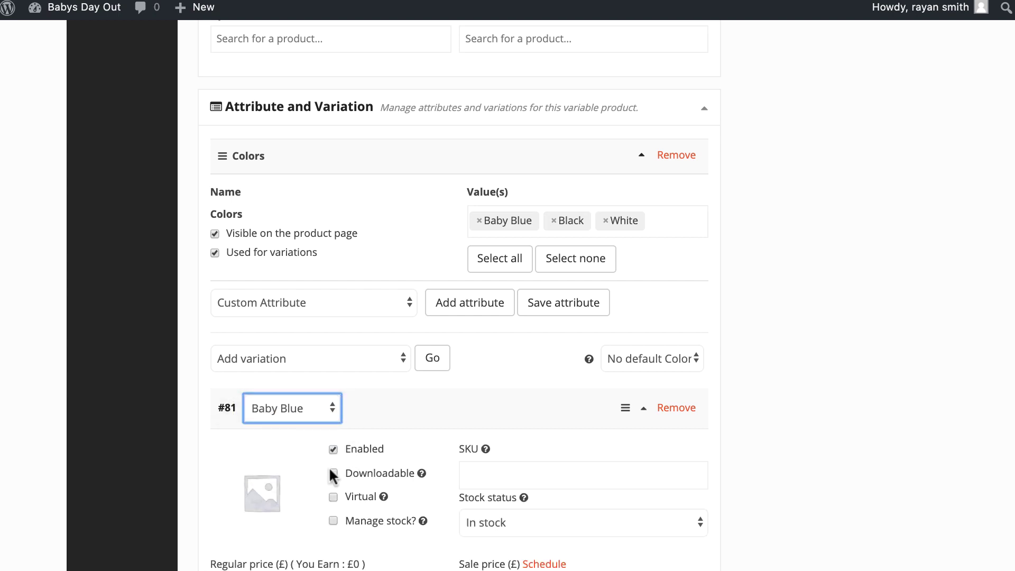
{"action": "scroll", "coordinate": [330, 469], "scroll_direction": "down", "scroll_amount": 1}
{"action": "scroll", "coordinate": [331, 473], "scroll_direction": "down", "scroll_amount": 1}
{"action": "scroll", "coordinate": [331, 460], "scroll_direction": "down", "scroll_amount": 1}
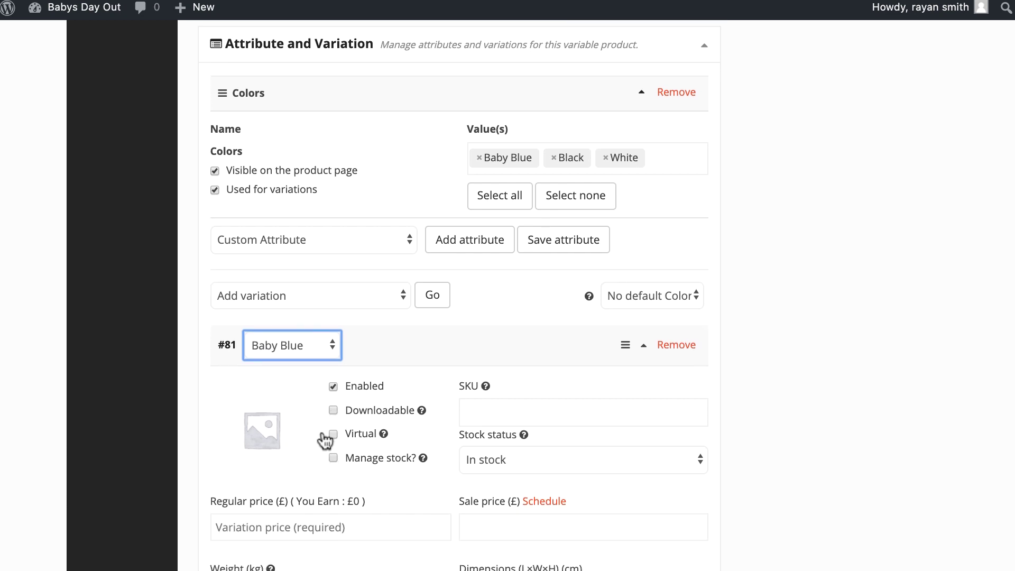
{"action": "left_click", "coordinate": [332, 412]}
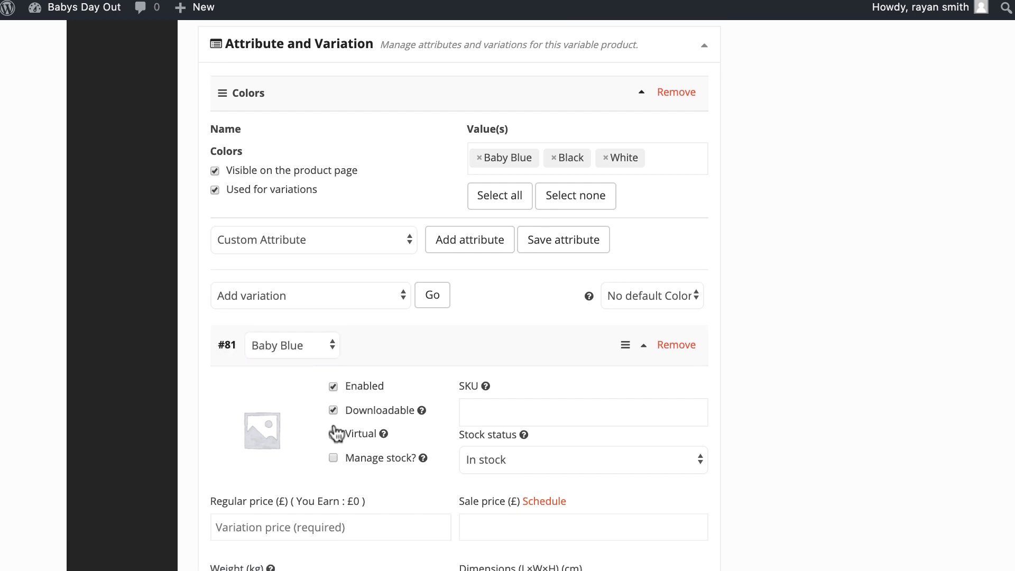
{"action": "left_click", "coordinate": [334, 458]}
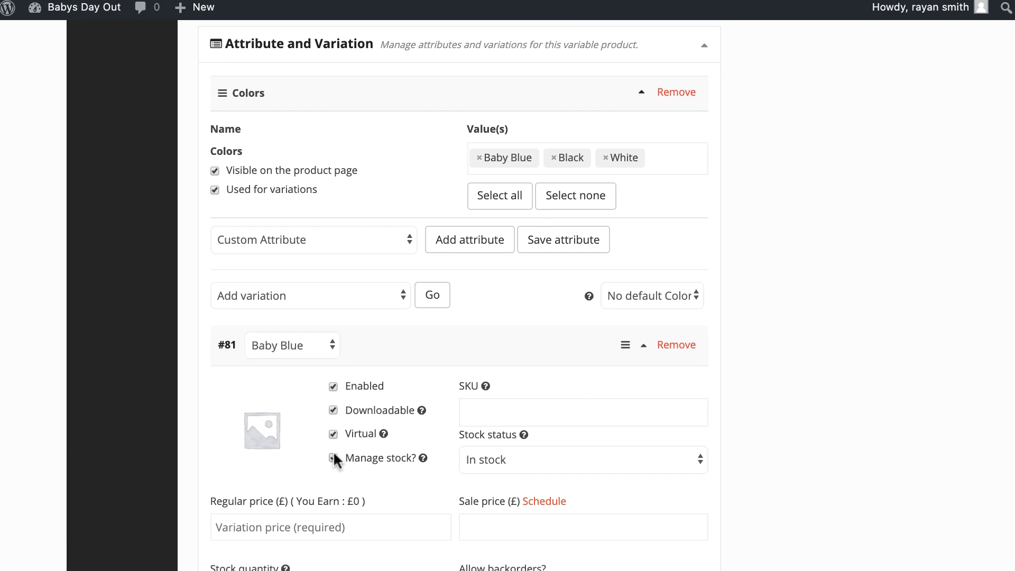
Step: Set the blue t-shirt photo as the Baby Blue variation's image
{"action": "left_click", "coordinate": [282, 441]}
{"action": "left_click", "coordinate": [82, 213]}
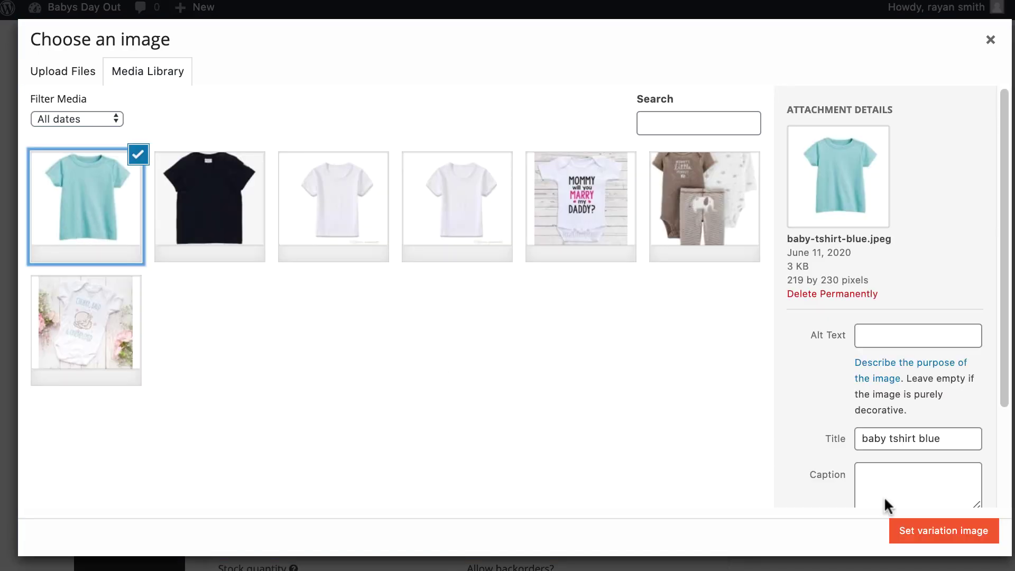
{"action": "left_click", "coordinate": [934, 532]}
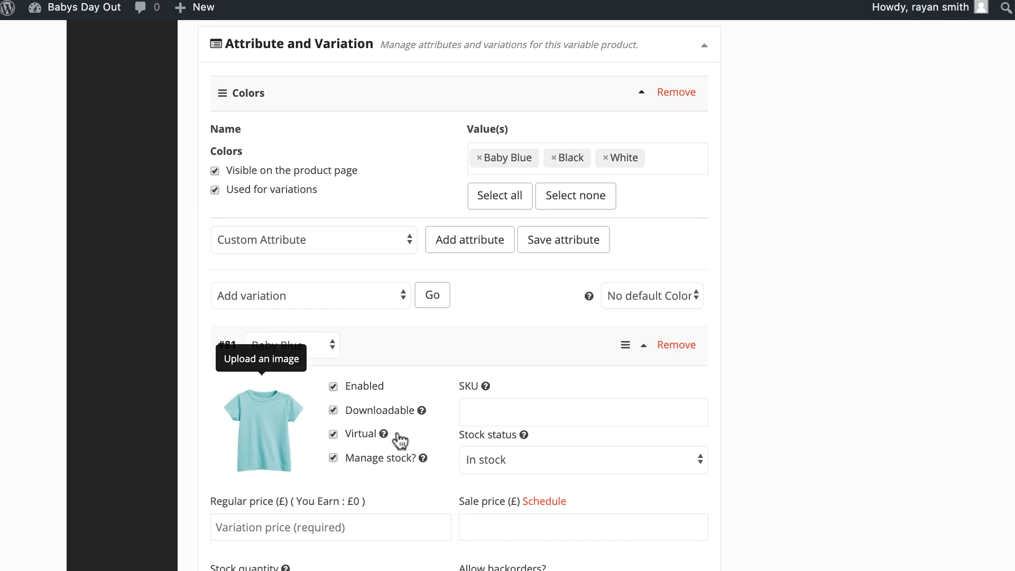
{"action": "scroll", "coordinate": [335, 449], "scroll_direction": "down", "scroll_amount": 1}
Step: Give the Baby Blue variation regular price 10, sale price 9, stock 9, and save variations
{"action": "left_click", "coordinate": [244, 492]}
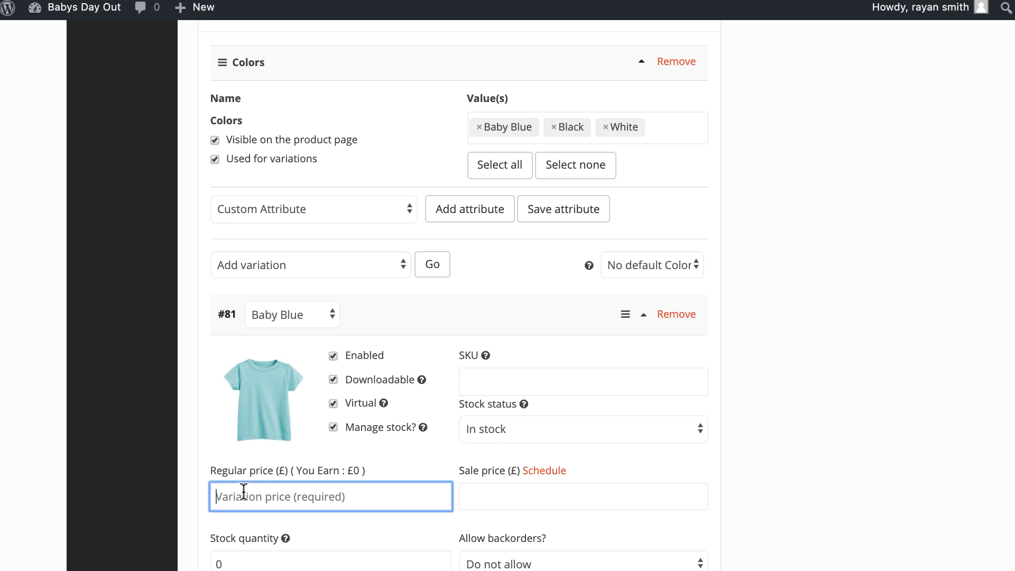
{"action": "type", "text": "10"}
{"action": "left_click", "coordinate": [468, 496]}
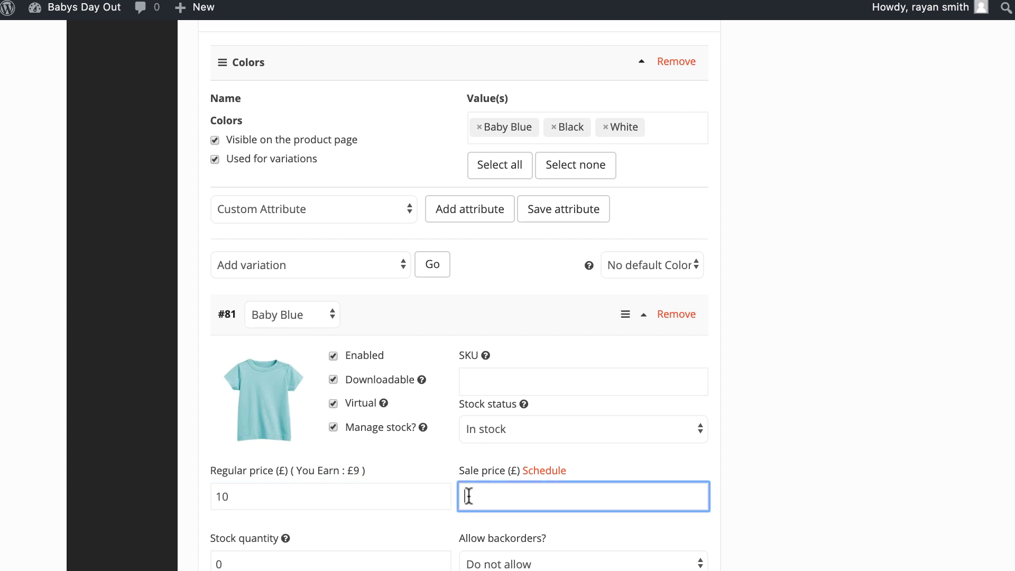
{"action": "type", "text": "9"}
{"action": "scroll", "coordinate": [357, 481], "scroll_direction": "down", "scroll_amount": 2}
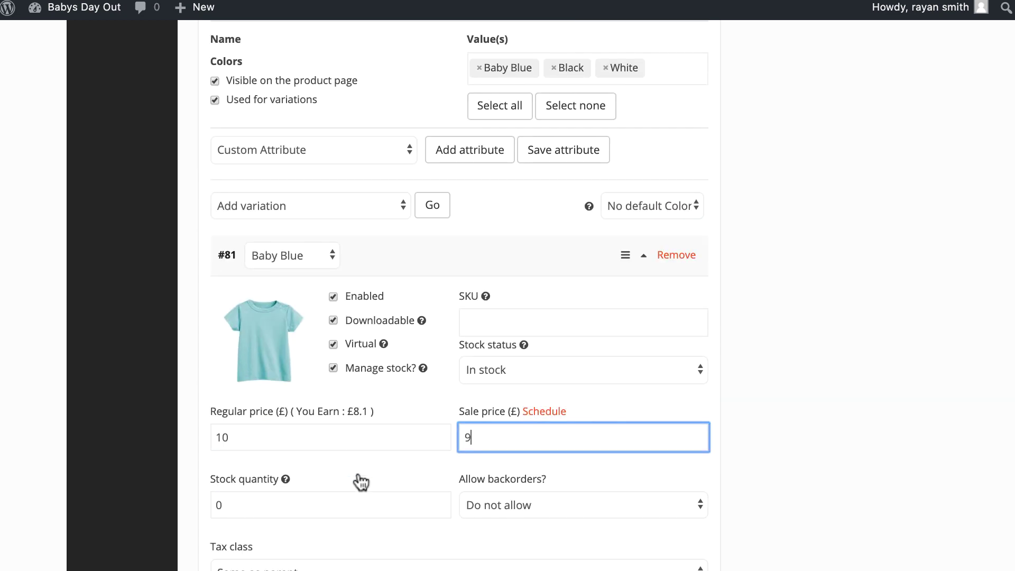
{"action": "left_click", "coordinate": [342, 492]}
{"action": "key", "text": "BackSpace"}
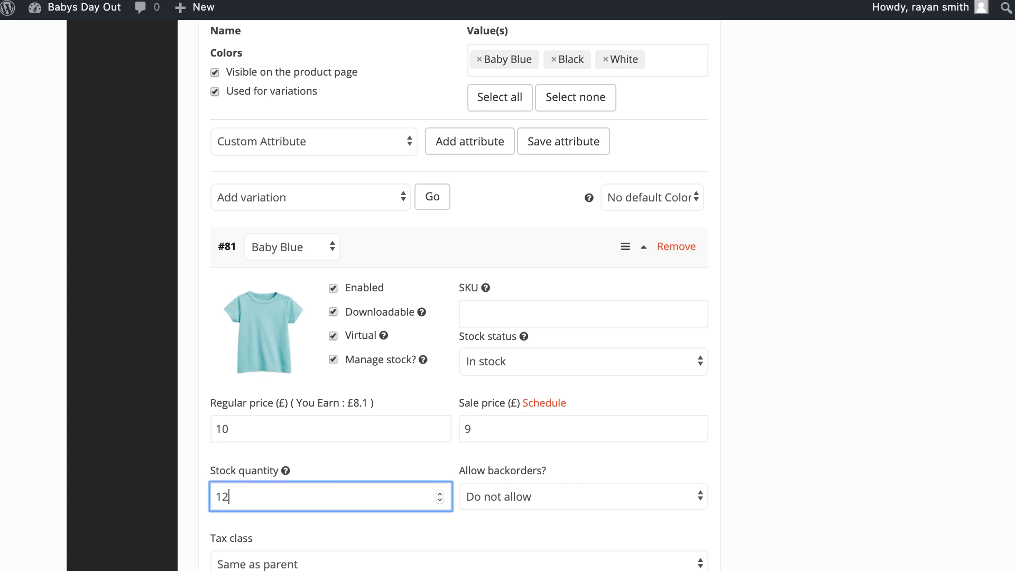
{"action": "key", "text": "BackSpace"}
{"action": "key", "text": "BackSpace"}
{"action": "type", "text": "9"}
{"action": "scroll", "coordinate": [389, 528], "scroll_direction": "down", "scroll_amount": 1}
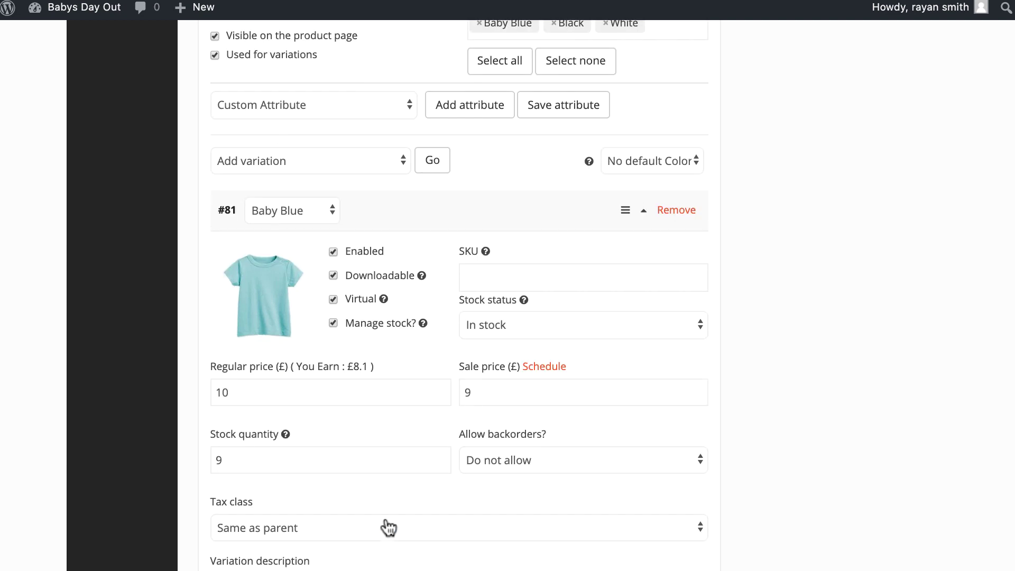
{"action": "scroll", "coordinate": [389, 528], "scroll_direction": "down", "scroll_amount": 5}
{"action": "scroll", "coordinate": [386, 517], "scroll_direction": "down", "scroll_amount": 3}
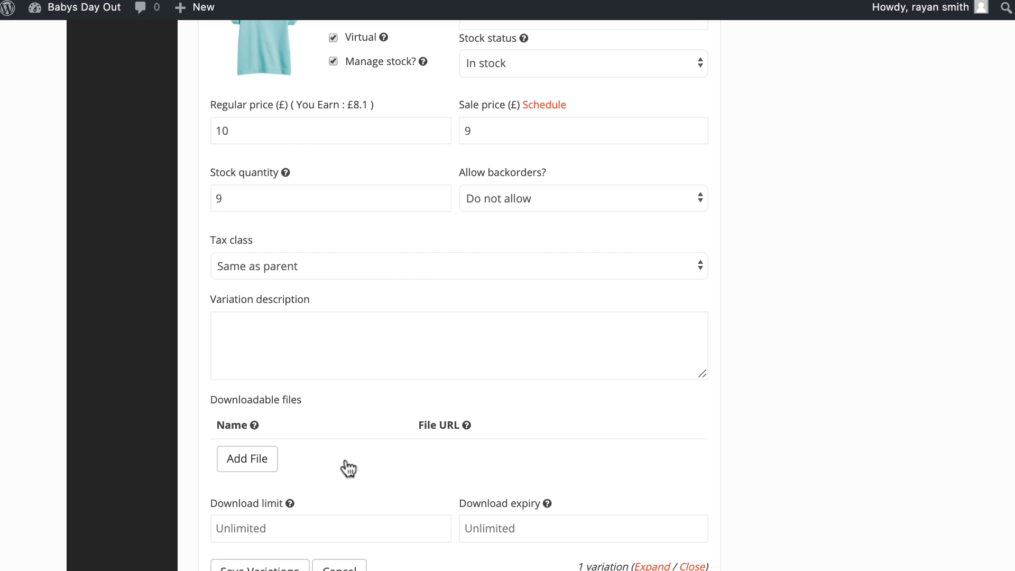
{"action": "scroll", "coordinate": [348, 468], "scroll_direction": "down", "scroll_amount": 1}
{"action": "scroll", "coordinate": [348, 468], "scroll_direction": "down", "scroll_amount": 1}
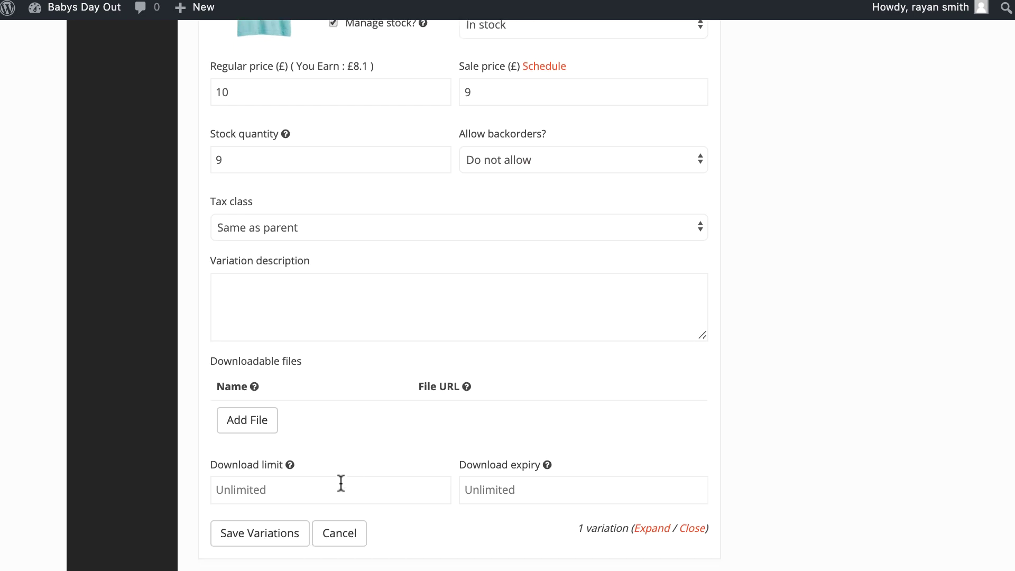
{"action": "left_click", "coordinate": [290, 530]}
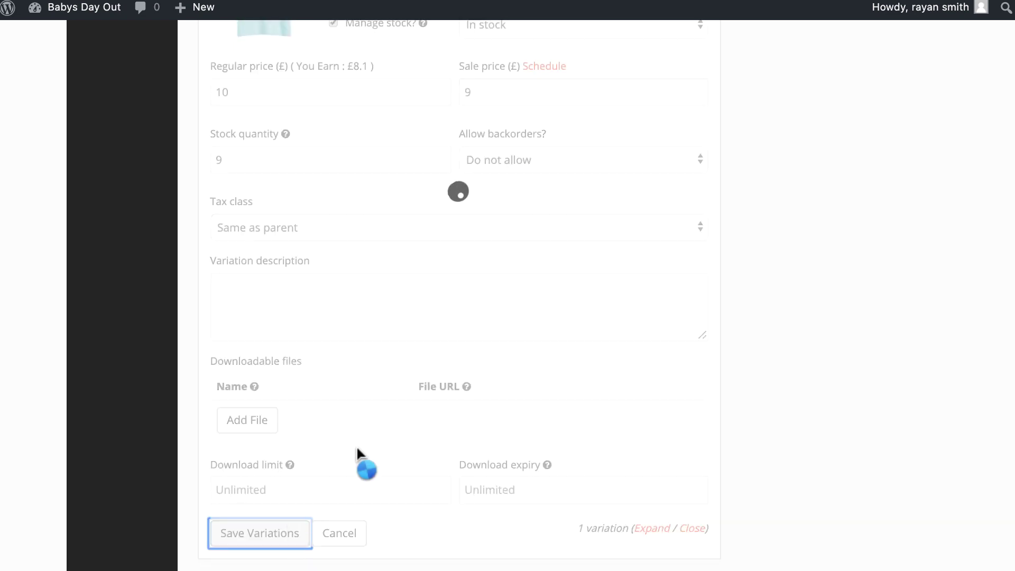
{"action": "scroll", "coordinate": [364, 388], "scroll_direction": "up", "scroll_amount": 2}
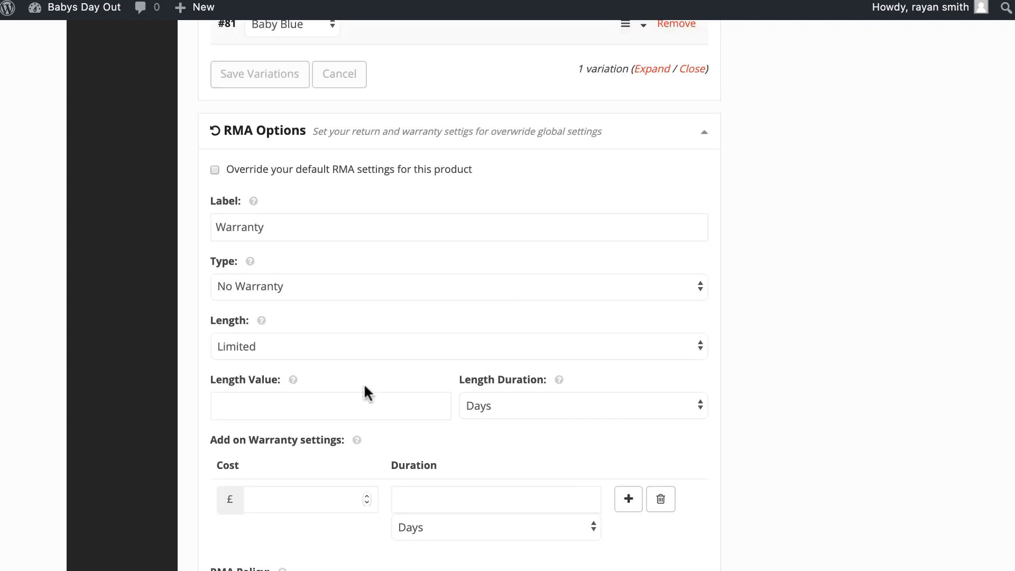
{"action": "scroll", "coordinate": [364, 389], "scroll_direction": "up", "scroll_amount": 5}
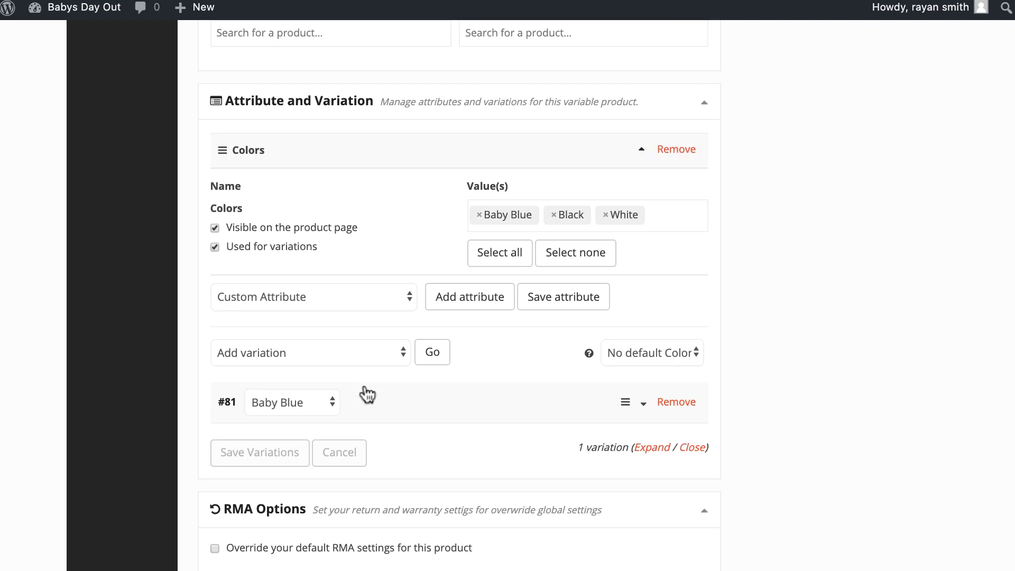
Step: Add a Black variation, save the product and open its storefront page
{"action": "left_click", "coordinate": [432, 355]}
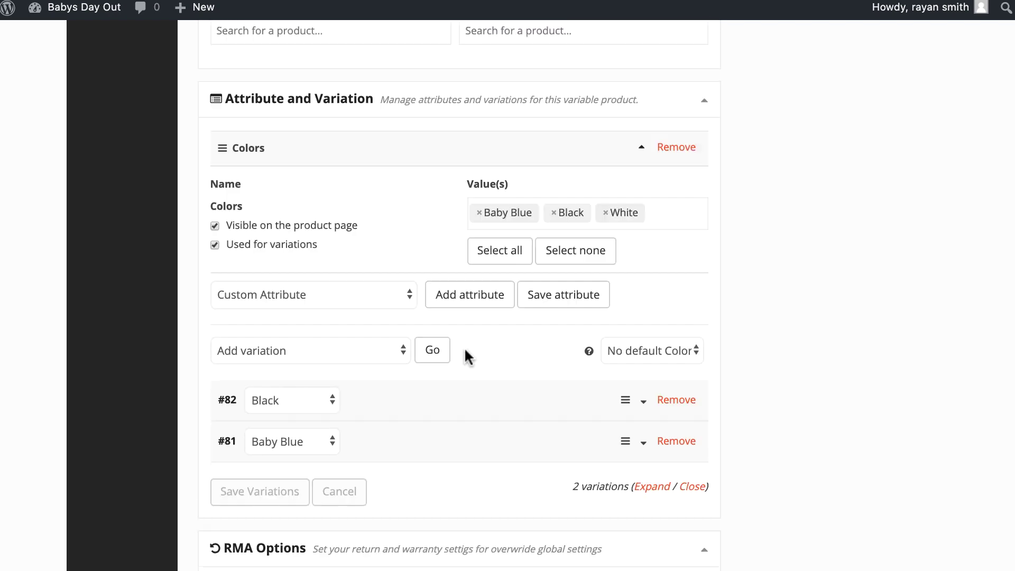
{"action": "scroll", "coordinate": [491, 354], "scroll_direction": "down", "scroll_amount": 2}
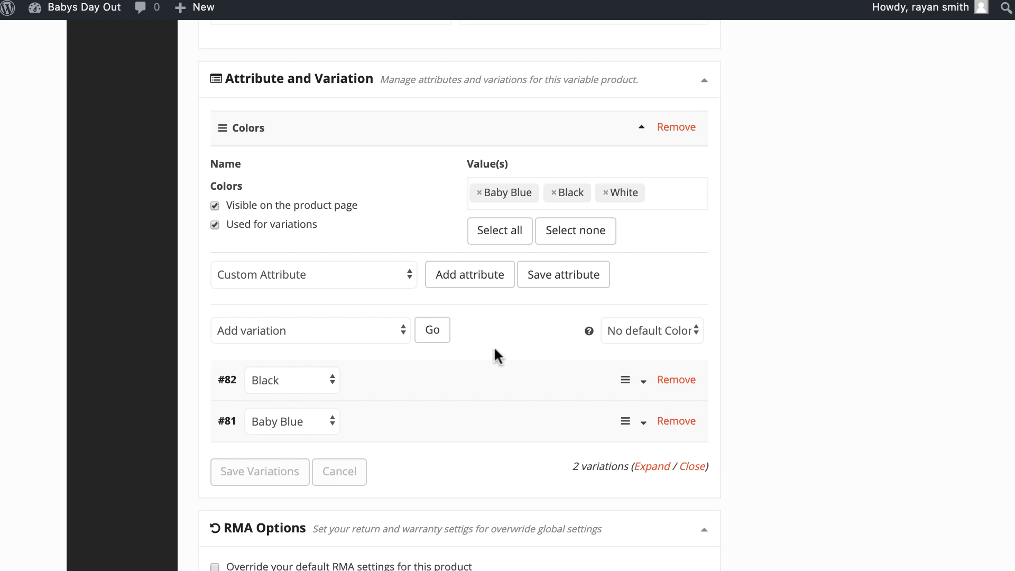
{"action": "scroll", "coordinate": [496, 356], "scroll_direction": "down", "scroll_amount": 10}
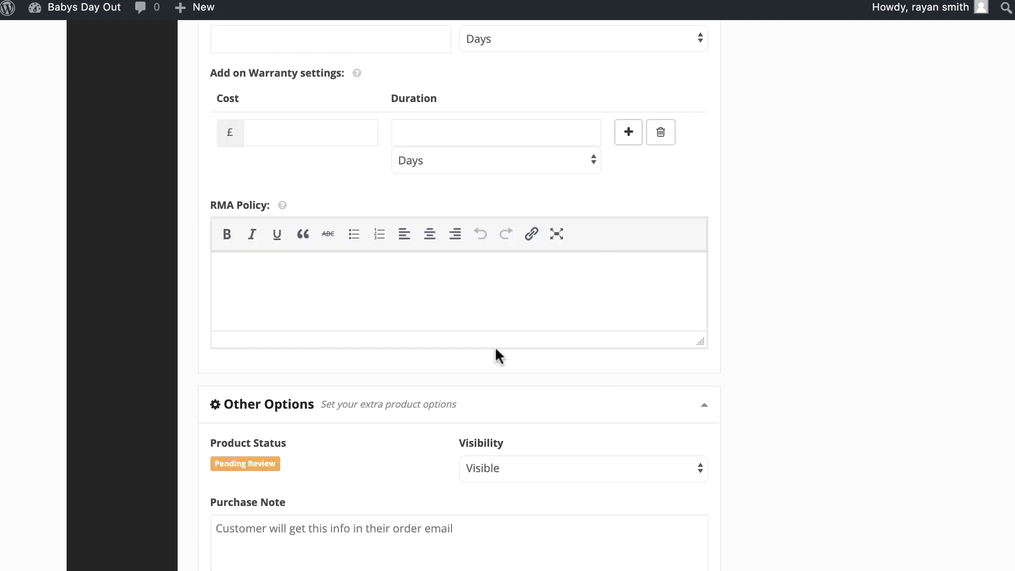
{"action": "scroll", "coordinate": [496, 355], "scroll_direction": "down", "scroll_amount": 3}
{"action": "scroll", "coordinate": [496, 356], "scroll_direction": "down", "scroll_amount": 3}
{"action": "left_click", "coordinate": [657, 470]}
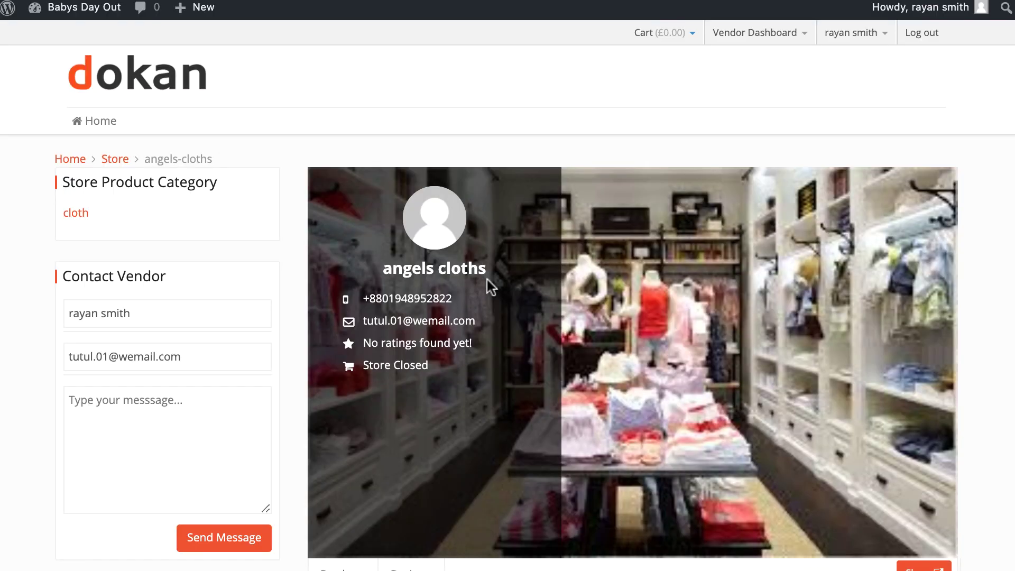
{"action": "scroll", "coordinate": [487, 280], "scroll_direction": "down", "scroll_amount": 3}
{"action": "left_click", "coordinate": [498, 437]}
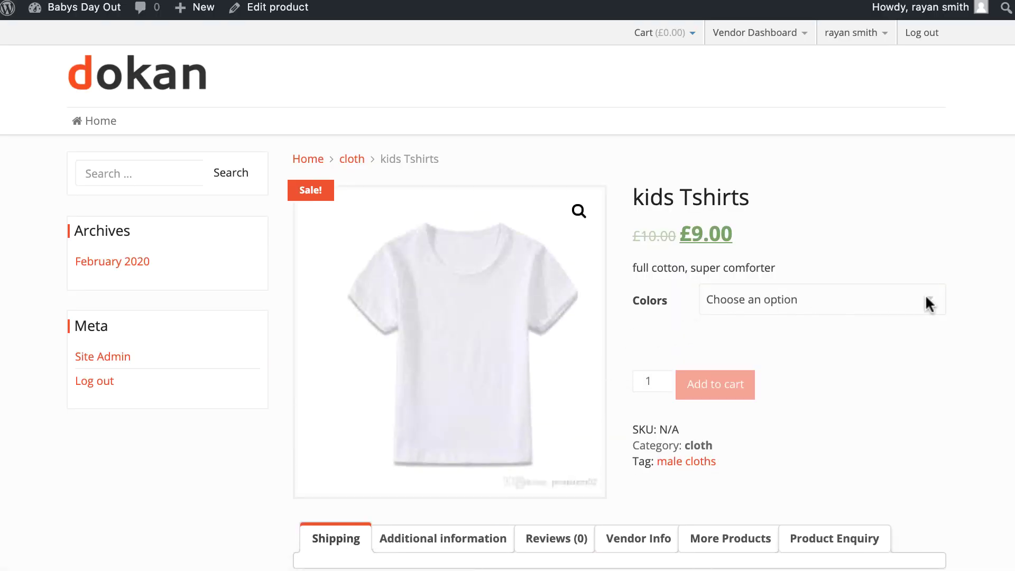
Step: Preview the Baby Blue then Black variants from the storefront Colors dropdown
{"action": "left_click", "coordinate": [926, 298]}
{"action": "left_click", "coordinate": [860, 311]}
{"action": "left_click", "coordinate": [930, 295]}
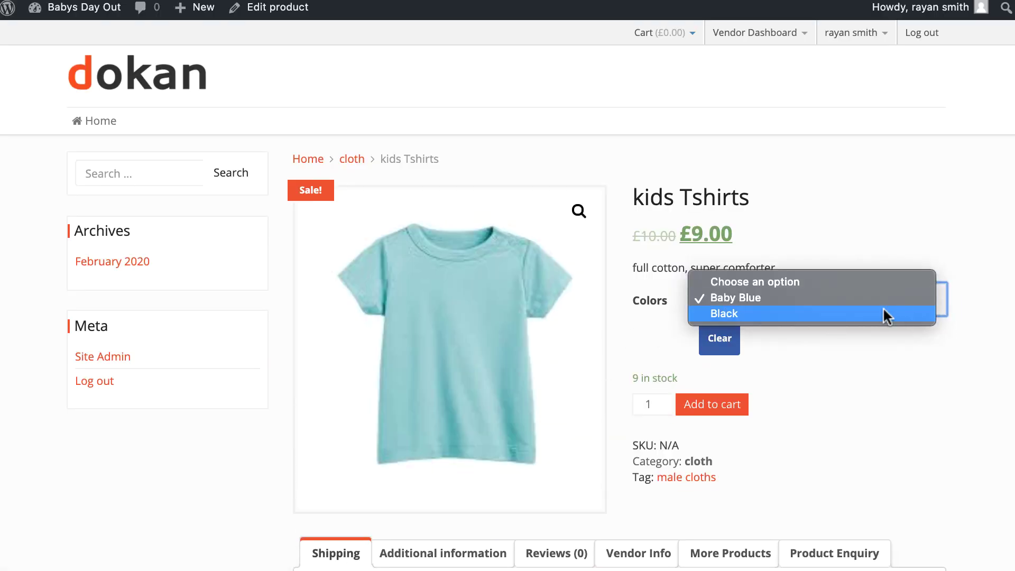
{"action": "left_click", "coordinate": [884, 309]}
{"action": "scroll", "coordinate": [905, 295], "scroll_direction": "down", "scroll_amount": 3}
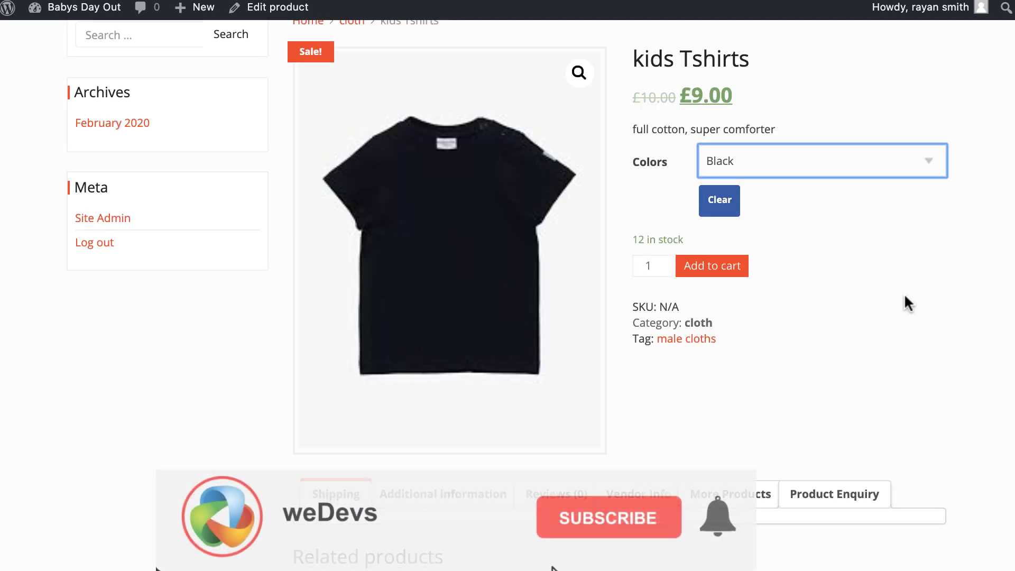